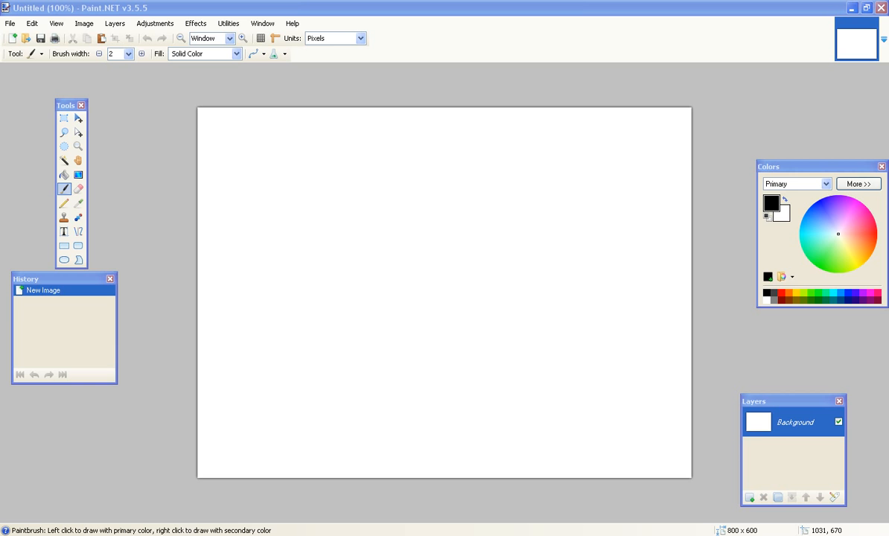
Switch to the browser and scroll through the YouTube channel page to check its layout.
key(alt+Tab)
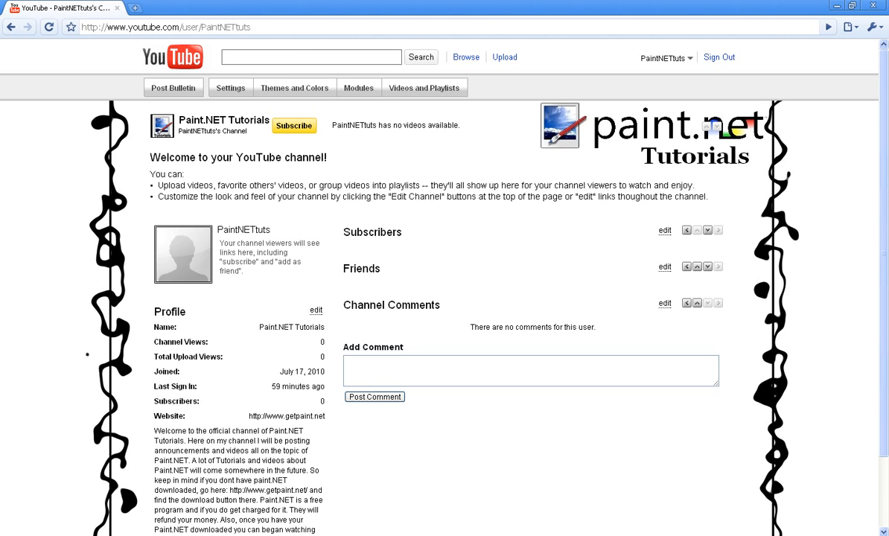
scroll(445, 287, down, 2)
scroll(445, 287, up, 2)
scroll(445, 287, down, 2)
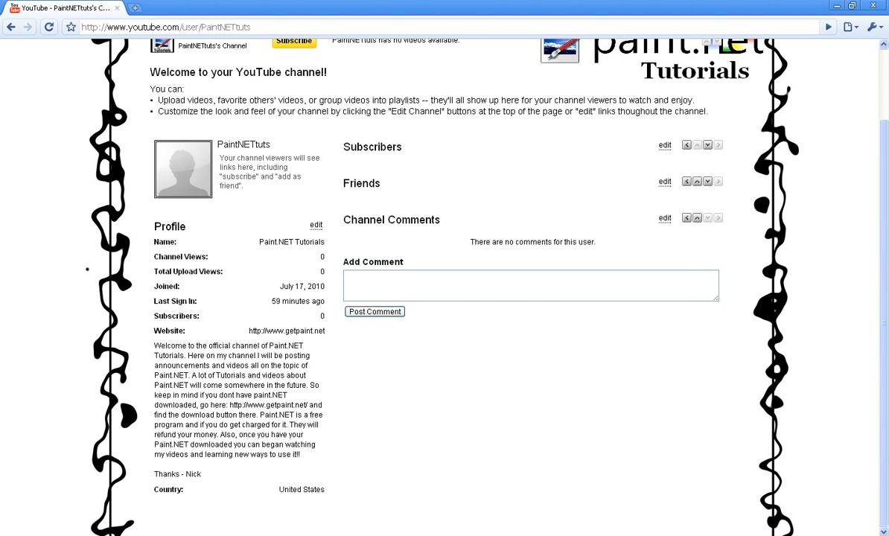
scroll(445, 287, up, 2)
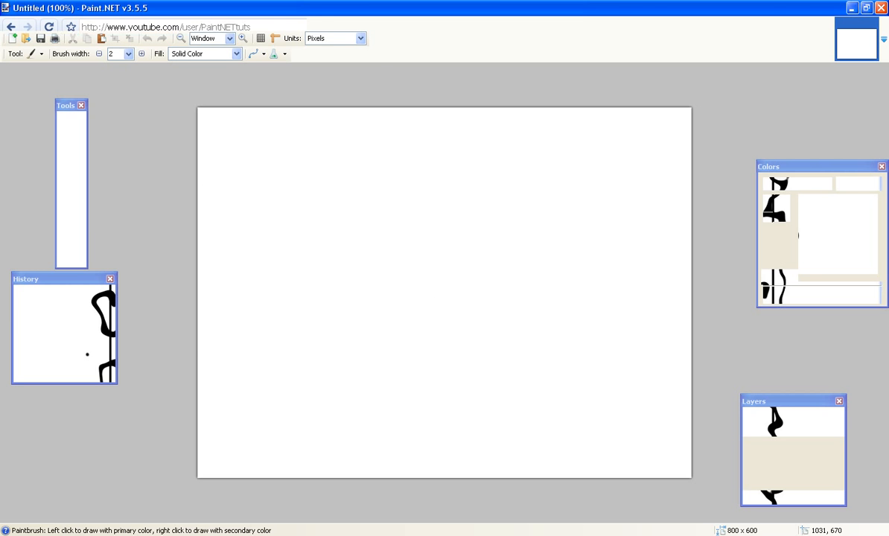
Paste the screenshot of the channel page into the image, expanding the canvas to fit it.
click(32, 23)
click(52, 95)
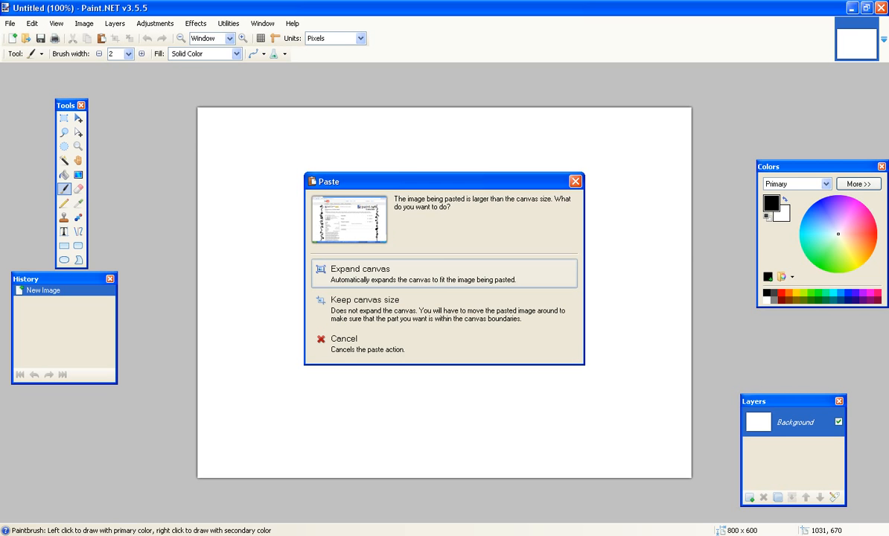
key(Return)
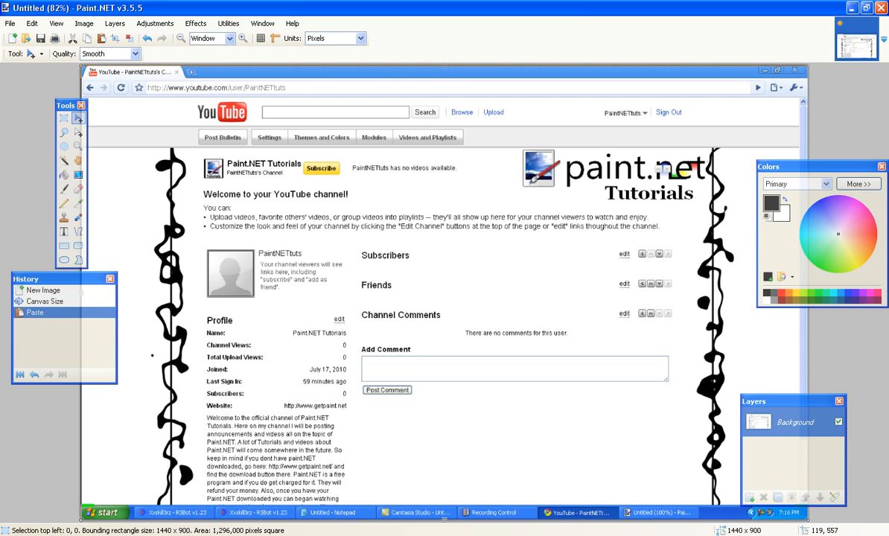
Cover the left margin of the screenshot with black rectangles using a brush width of 175.
drag(66, 106, 30, 85)
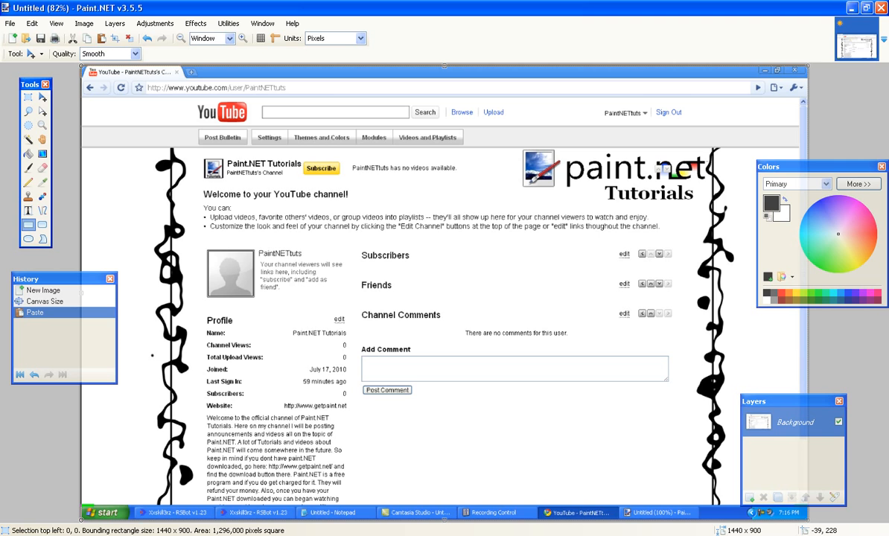
click(28, 225)
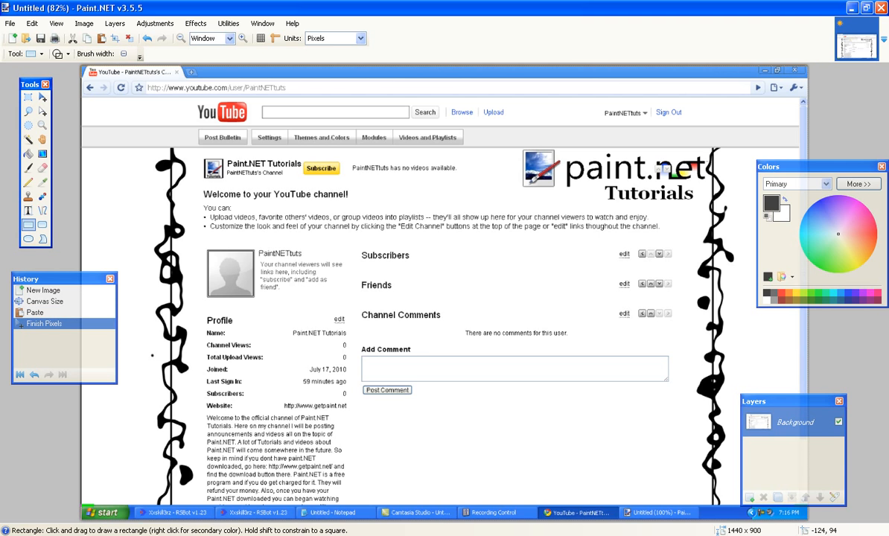
click(153, 54)
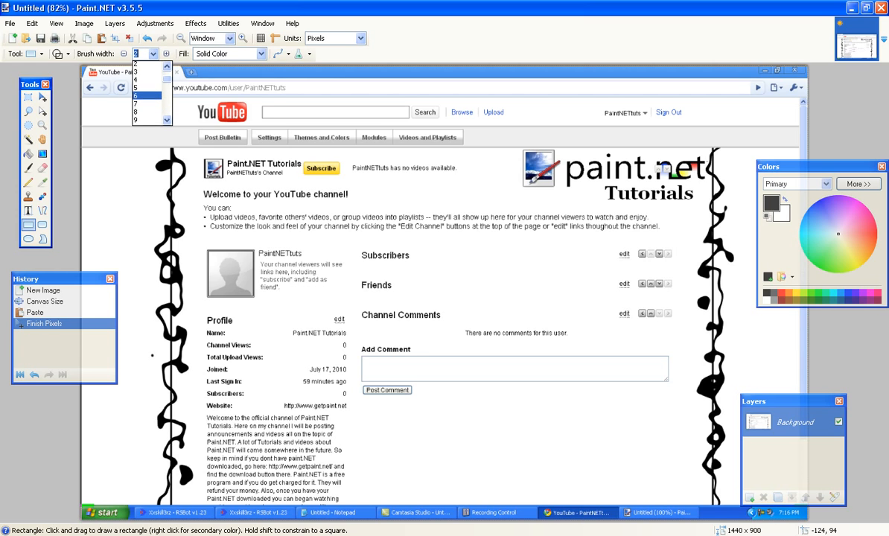
scroll(149, 93, down, 7)
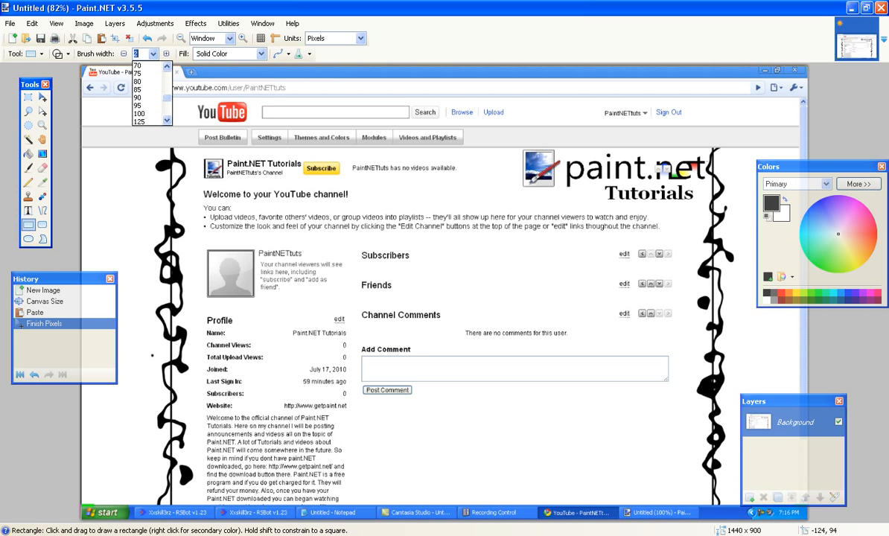
scroll(149, 97, down, 5)
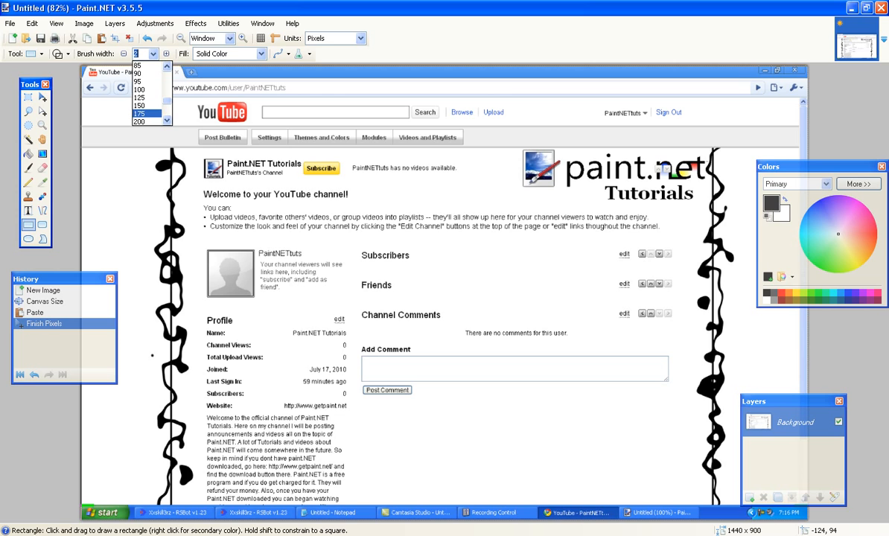
key(Escape)
drag(87, 75, 129, 476)
drag(139, 535, 132, 535)
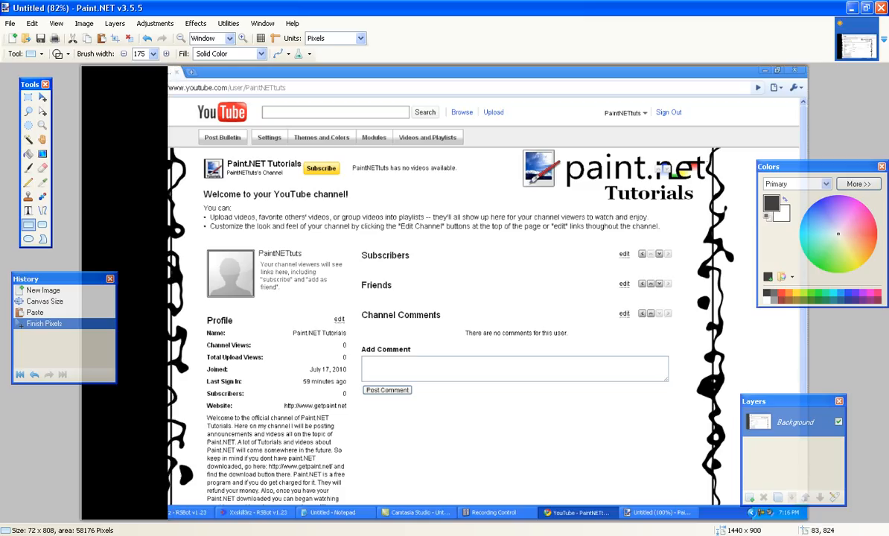
drag(133, 535, 136, 535)
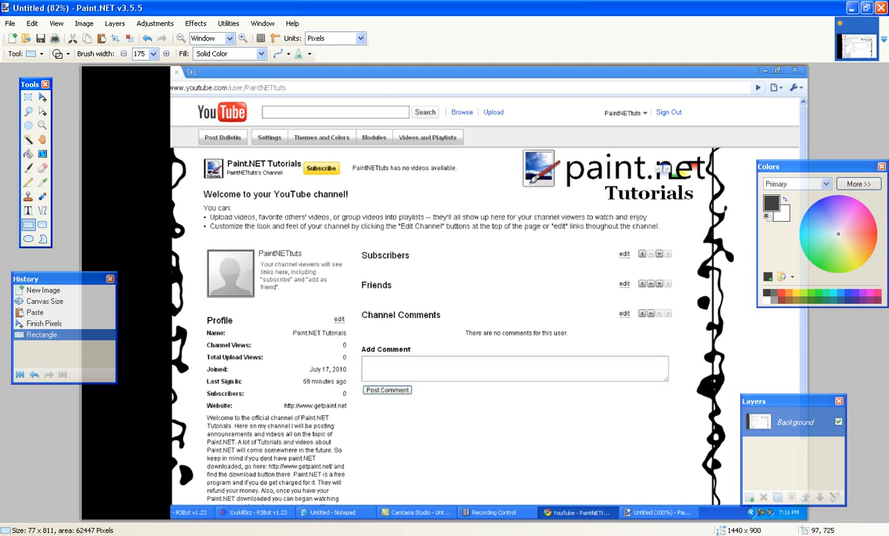
drag(79, 74, 129, 535)
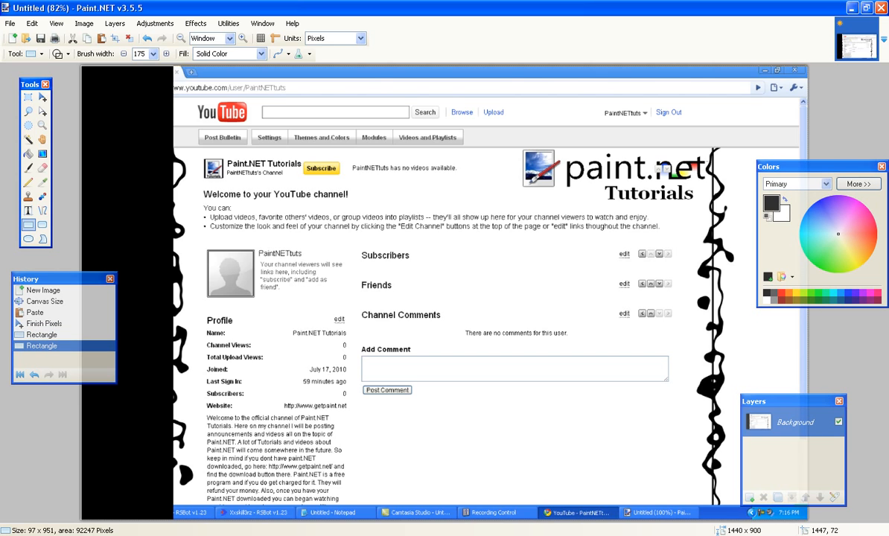
Cover the right margin of the screenshot with black rectangles.
drag(809, 72, 787, 348)
drag(788, 263, 758, 505)
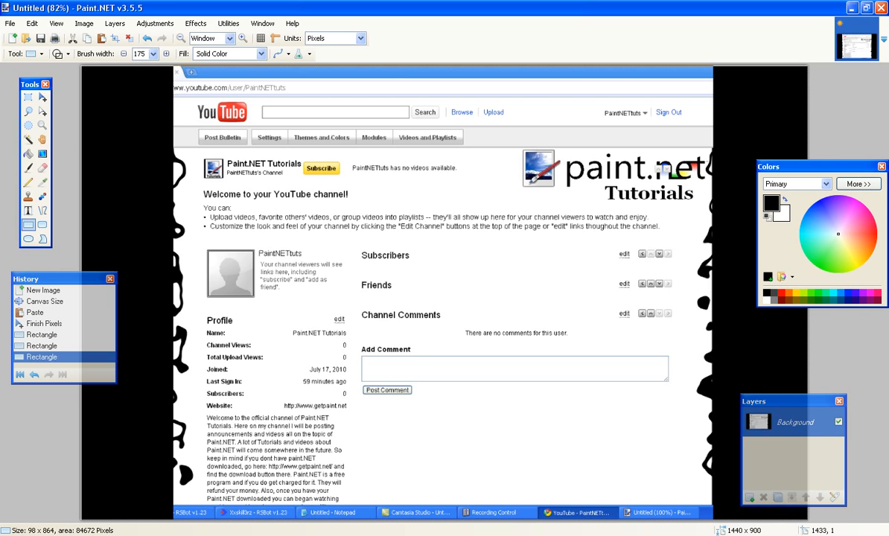
drag(805, 66, 755, 517)
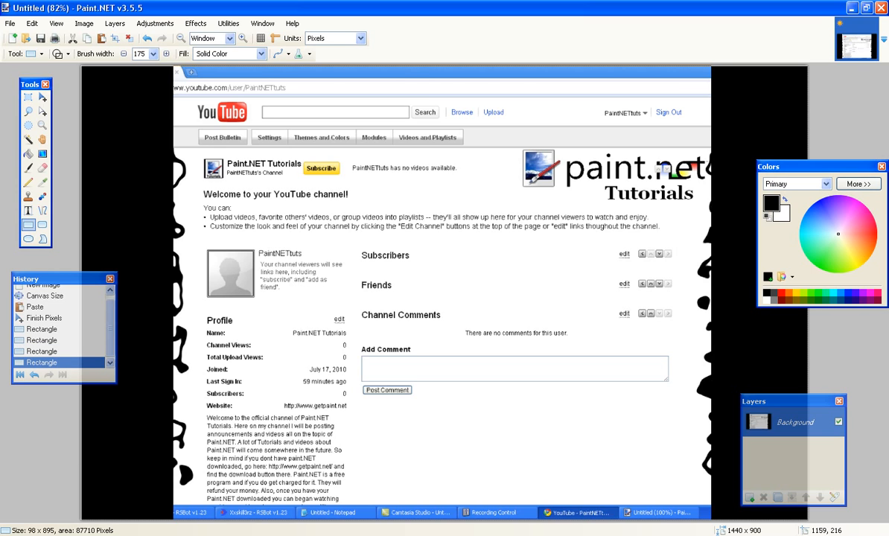
Pick dark grey and paint over the whole central content area with rectangles, raising the brush width to 350.
click(774, 293)
drag(294, 73, 217, 528)
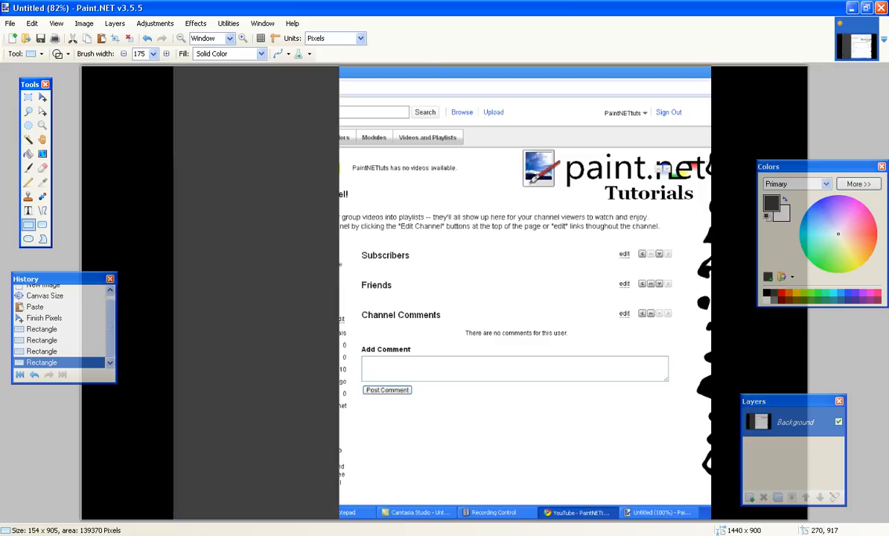
click(153, 54)
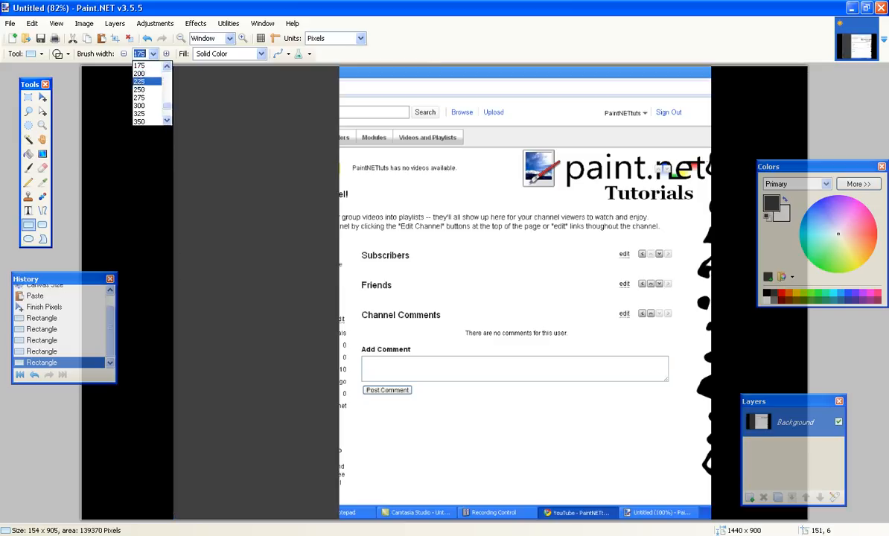
click(140, 121)
mouse_move(352, 70)
mouse_down()
mouse_move(355, 189)
mouse_move(507, 399)
mouse_move(540, 465)
mouse_move(582, 487)
mouse_move(587, 503)
mouse_move(625, 506)
mouse_up()
drag(531, 175, 532, 506)
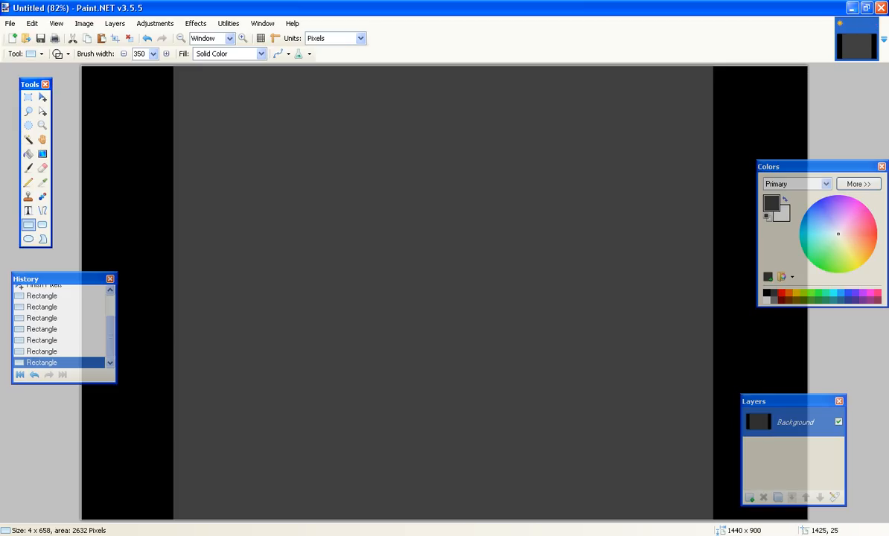
Minimize the editor, open the BackGrounds folder on the desktop and view the Cool BG image.
click(852, 9)
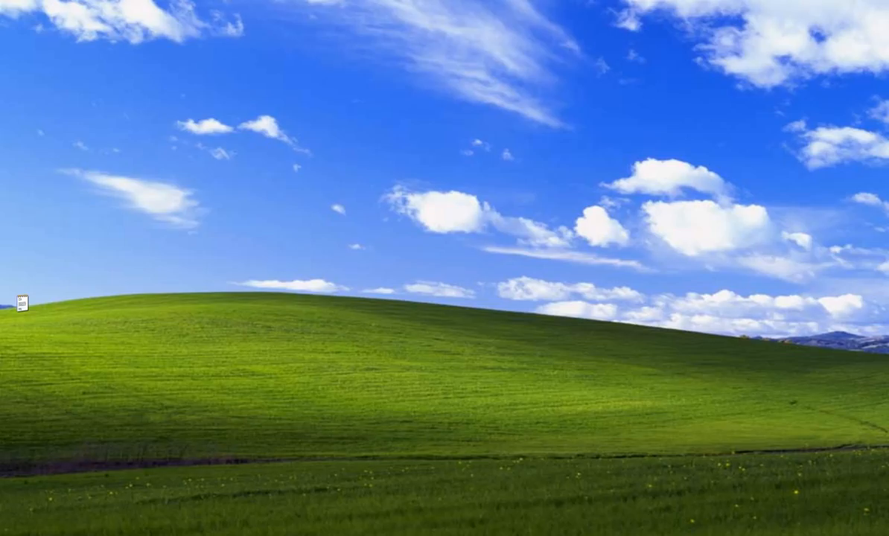
double_click(856, 159)
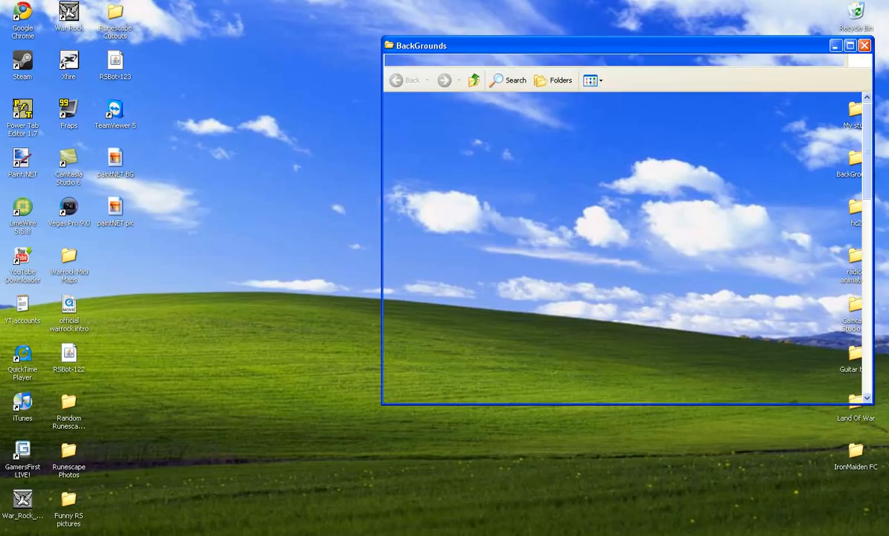
scroll(693, 246, down, 10)
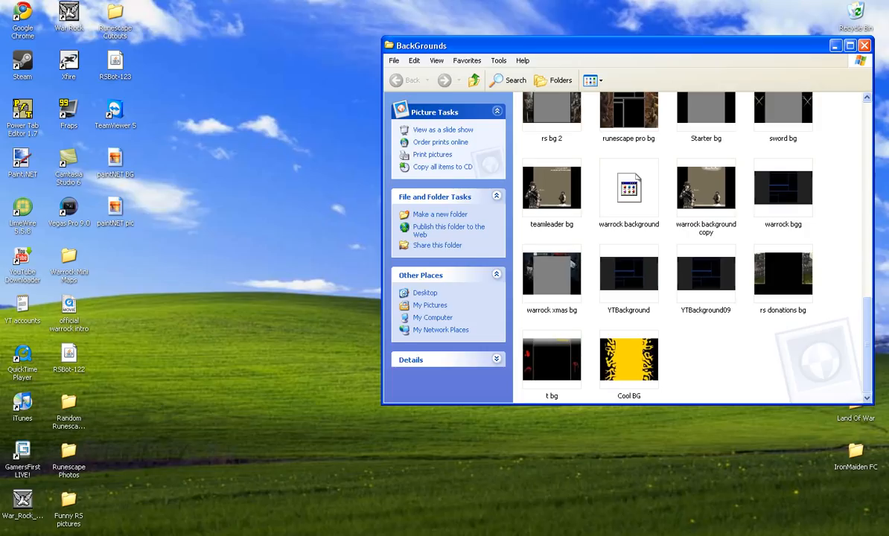
double_click(629, 359)
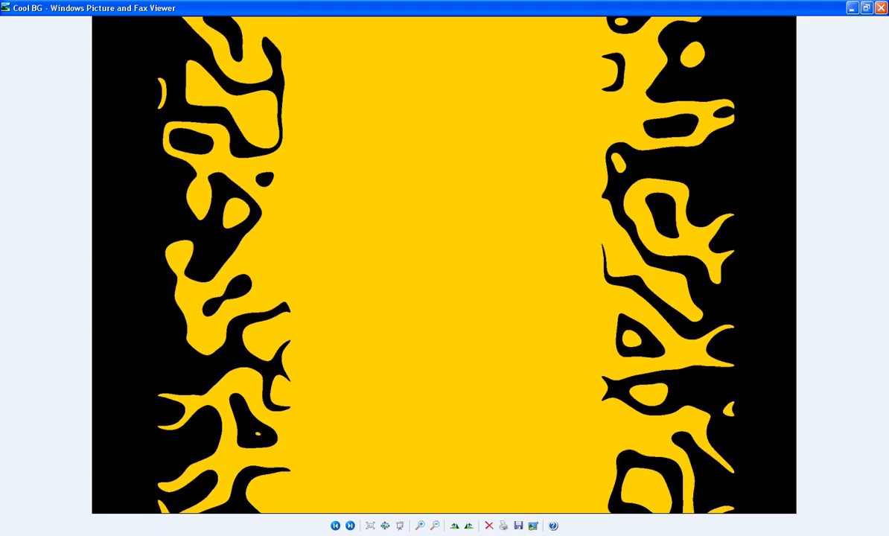
click(881, 8)
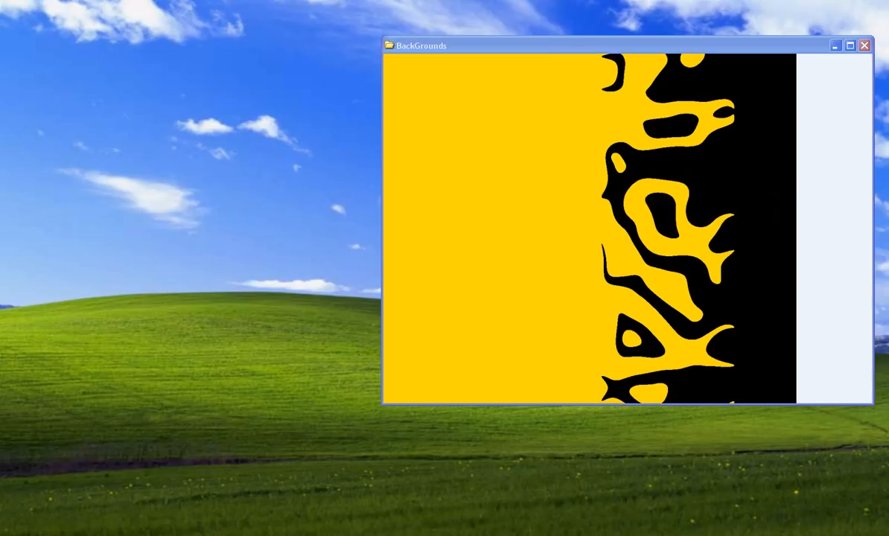
View the Starter bg image, then close the folder and return to Paint.NET.
scroll(706, 231, up, 3)
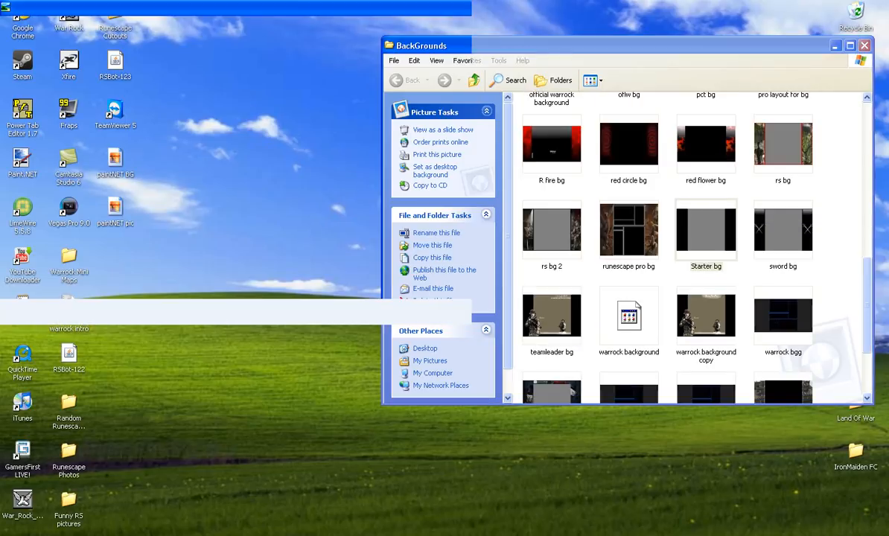
double_click(706, 231)
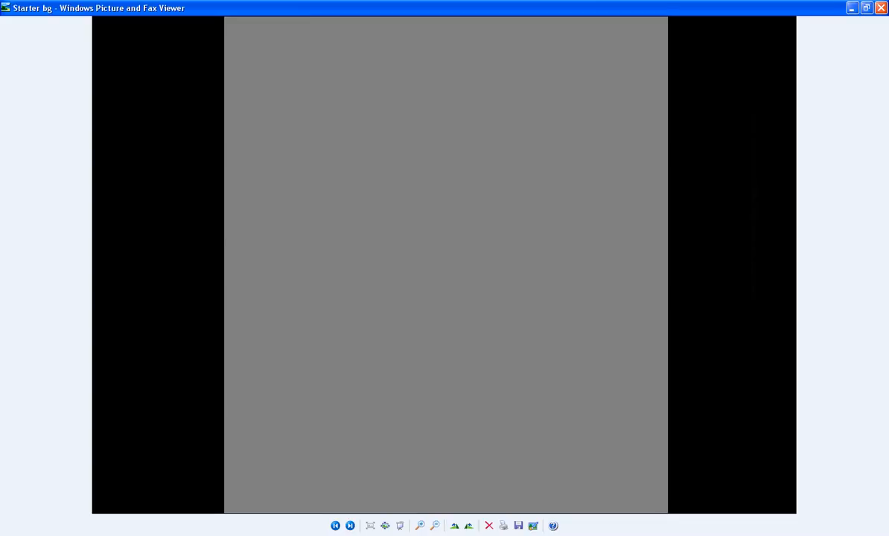
click(881, 8)
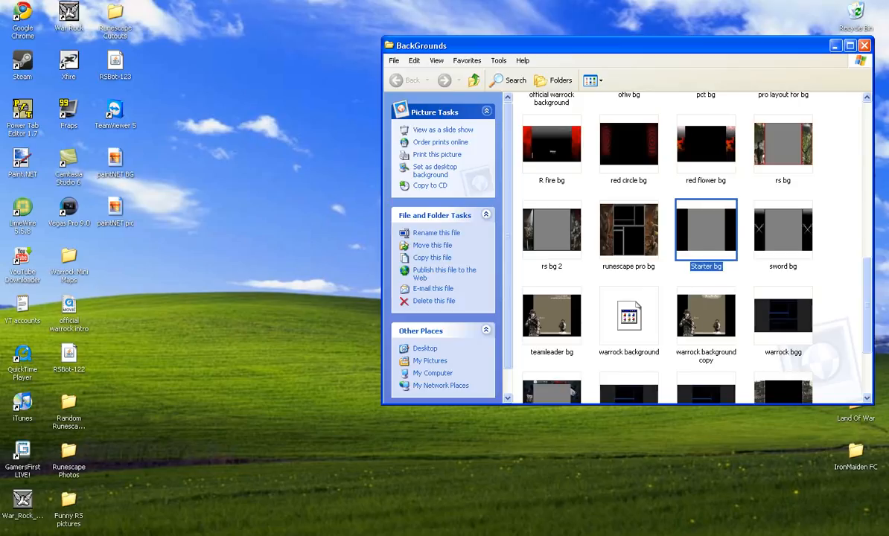
click(865, 46)
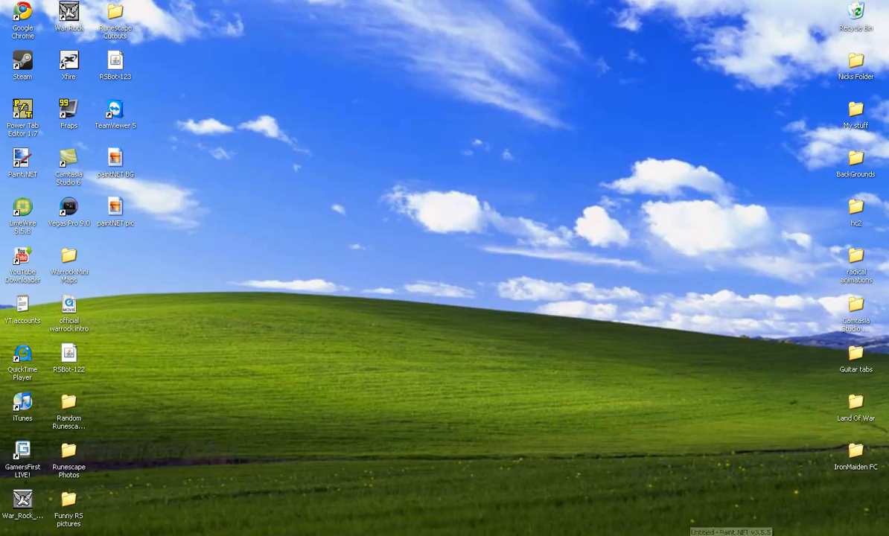
click(708, 535)
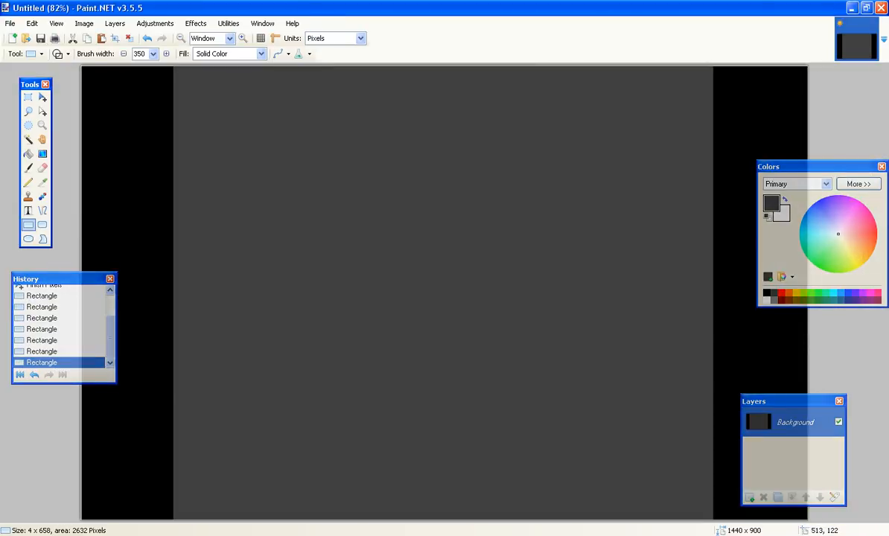
Apply the Dents distortion with scale 79.35, refraction 56.05 and tension 38.76.
click(196, 23)
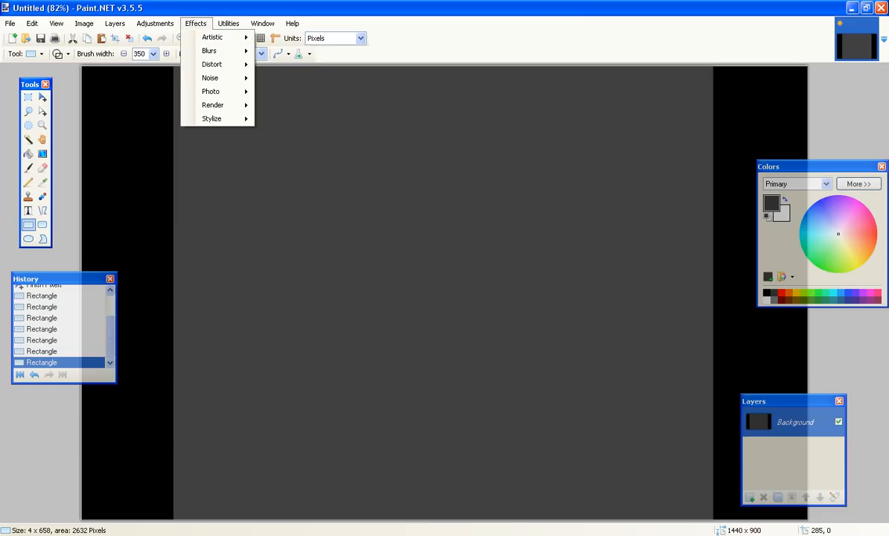
mouse_move(212, 64)
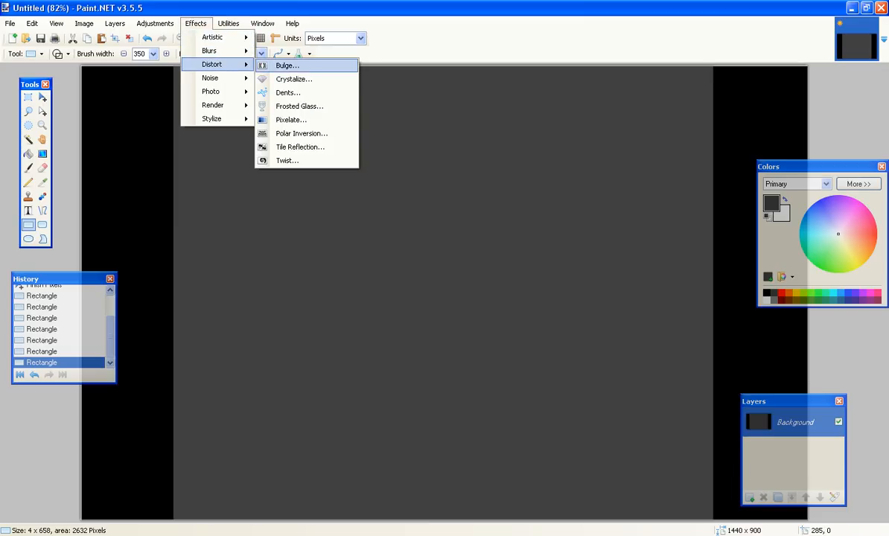
click(288, 93)
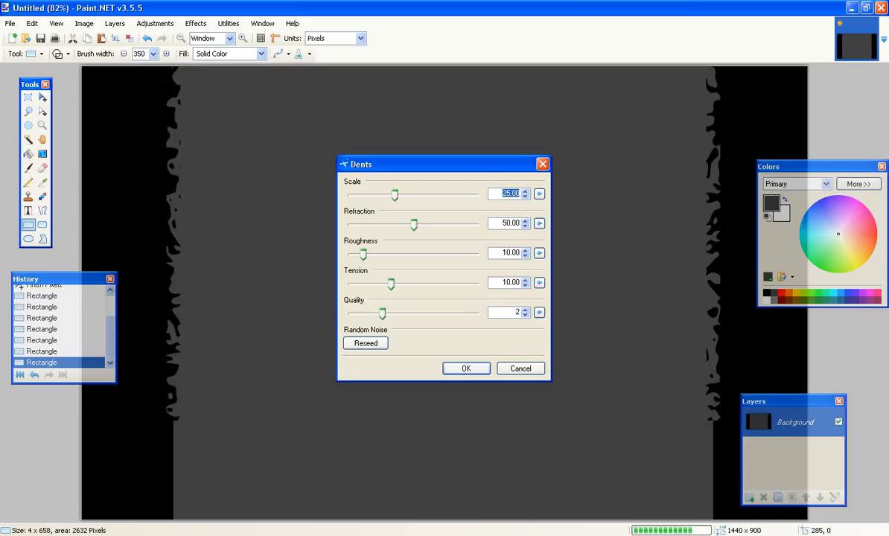
drag(414, 225, 418, 225)
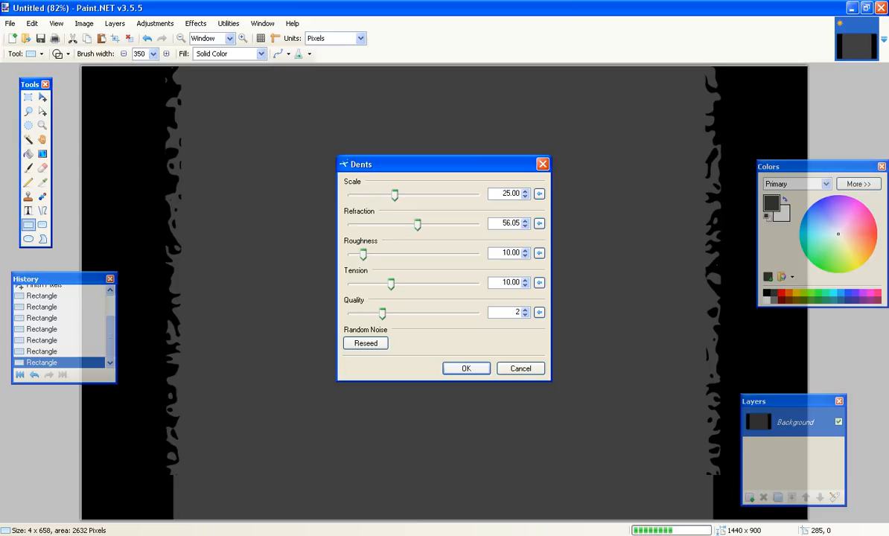
drag(395, 194, 430, 194)
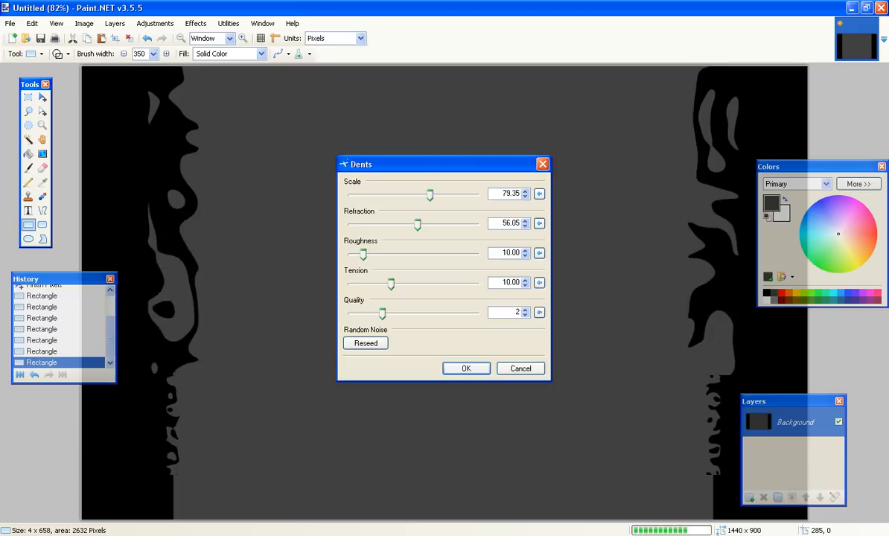
drag(391, 284, 429, 284)
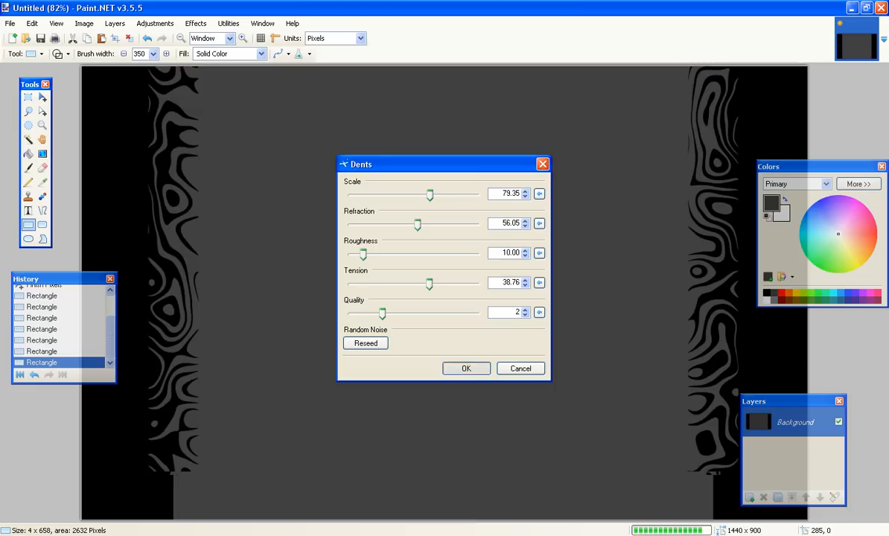
key(Return)
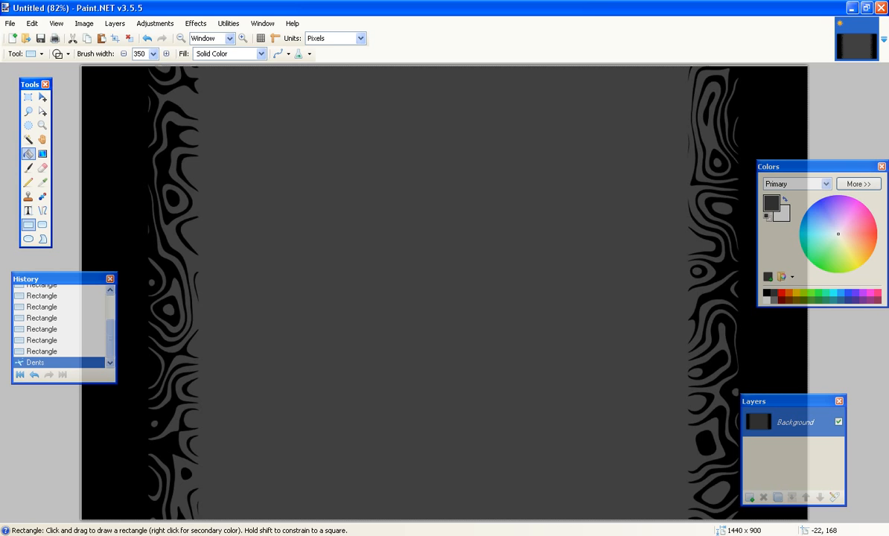
Try filling the whole image with red using the Paint Bucket, then undo the fill.
click(29, 154)
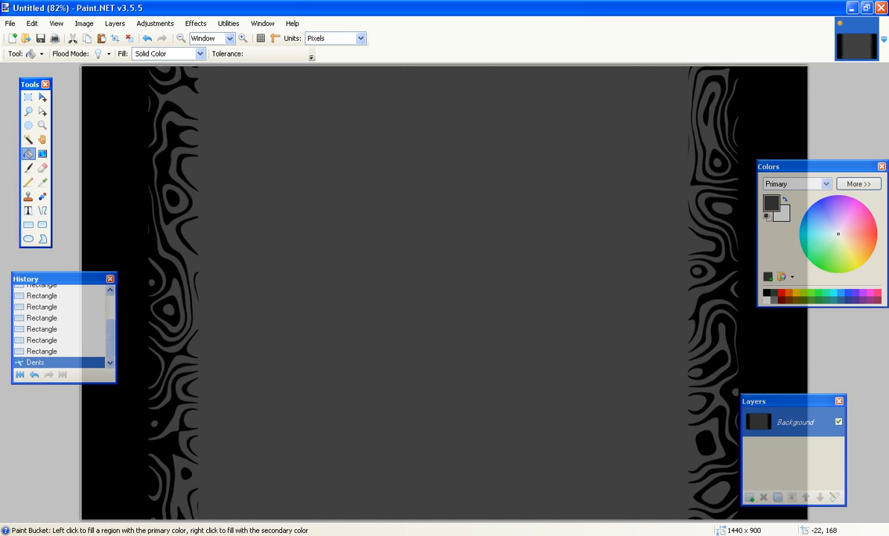
click(782, 293)
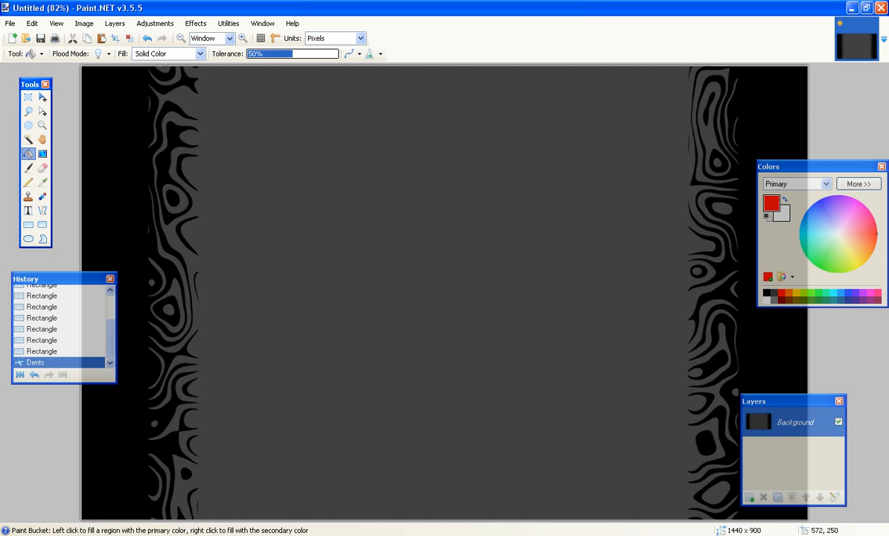
click(369, 192)
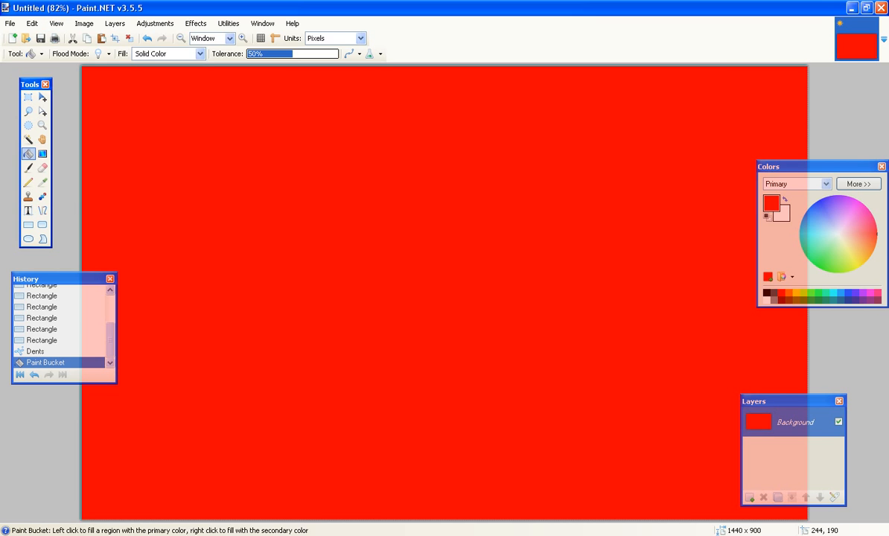
click(32, 23)
click(50, 37)
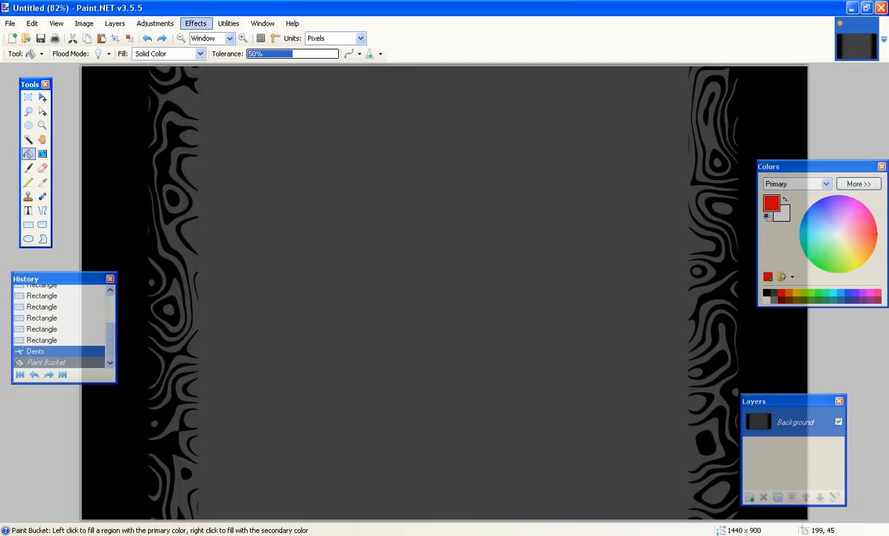
click(196, 24)
mouse_move(210, 67)
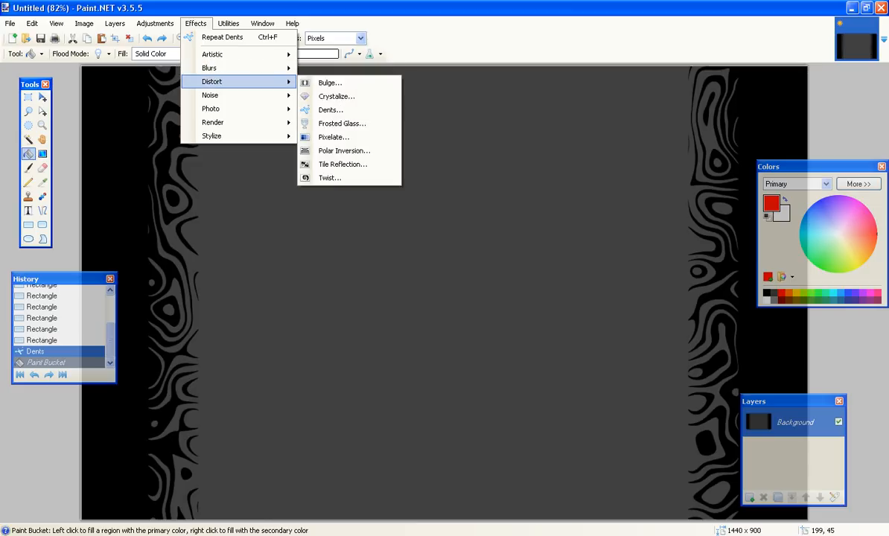
click(330, 83)
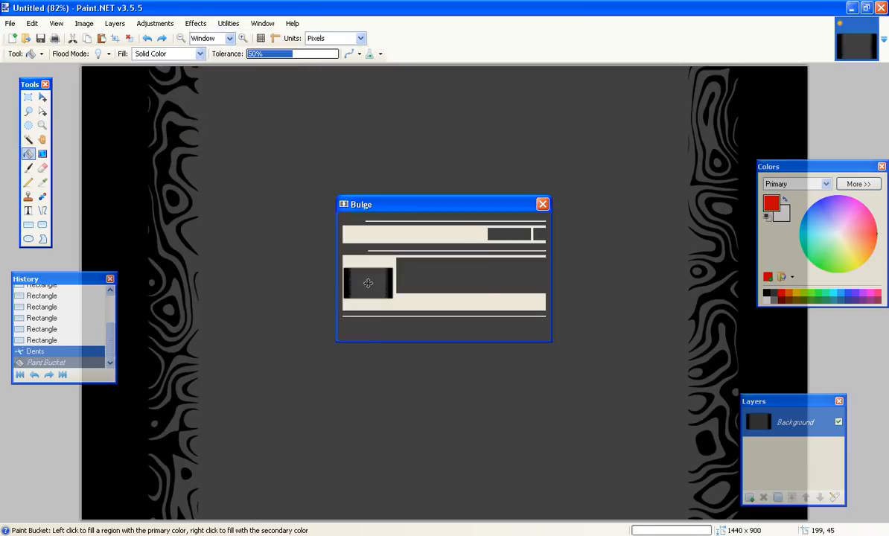
mouse_move(368, 283)
mouse_down()
mouse_move(330, 260)
mouse_move(353, 289)
mouse_up()
click(520, 329)
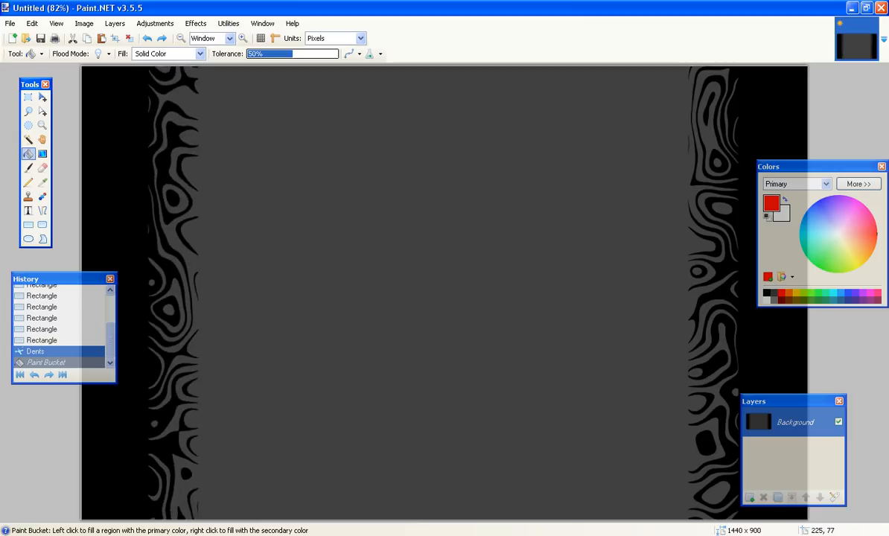
click(196, 23)
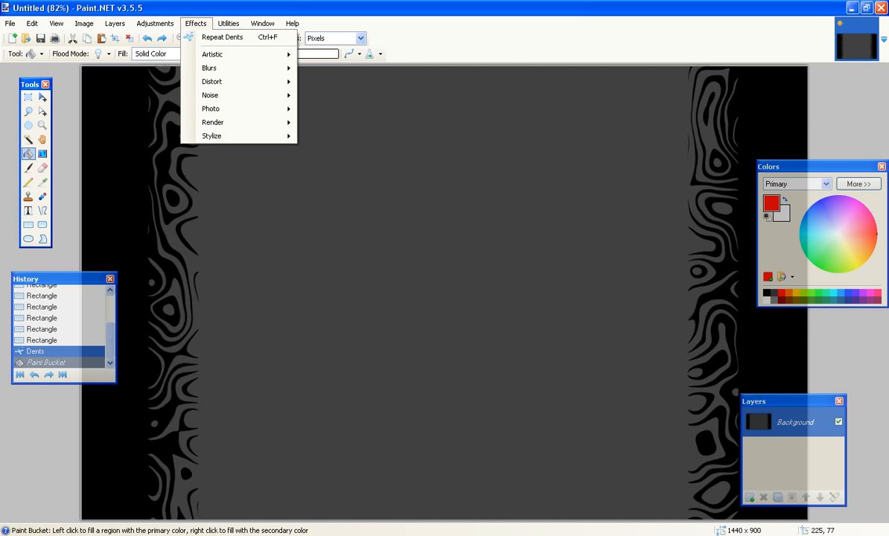
mouse_move(224, 122)
click(332, 123)
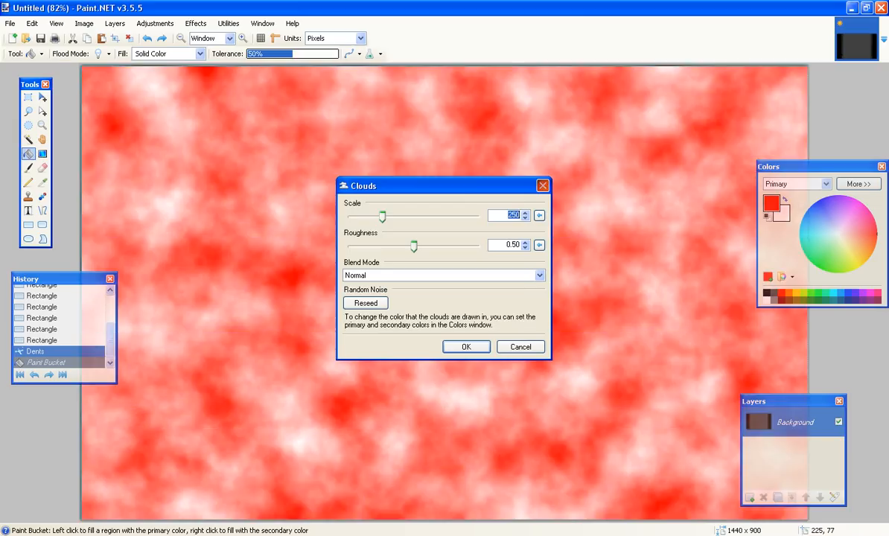
key(Escape)
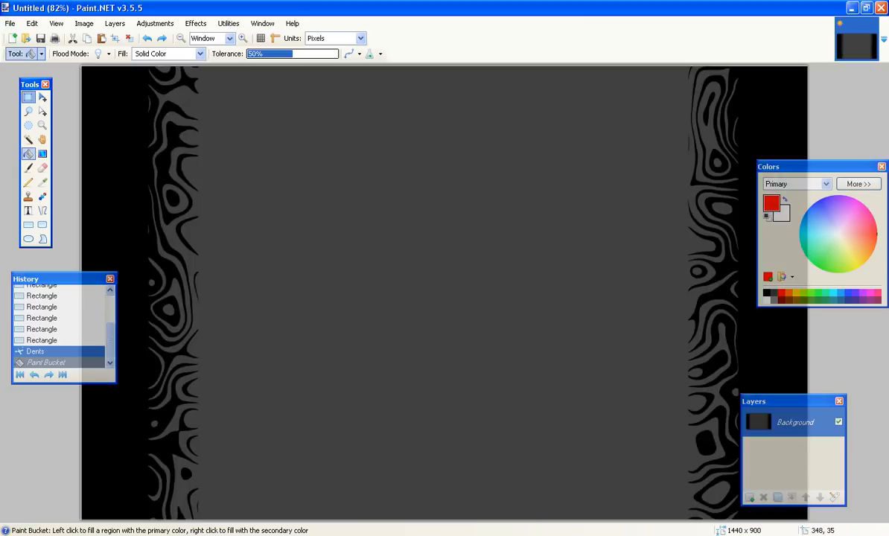
Select the entire canvas and copy it.
click(28, 97)
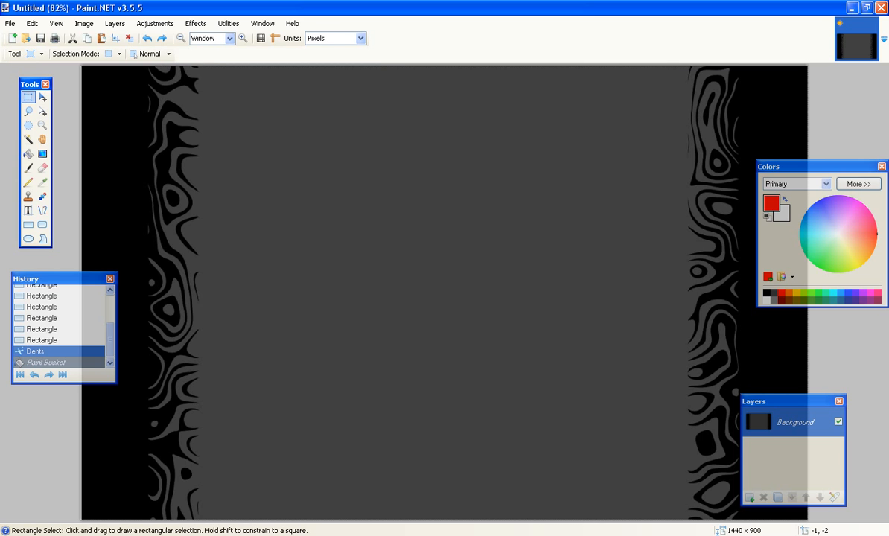
mouse_move(81, 66)
mouse_down()
mouse_move(131, 77)
mouse_move(338, 163)
mouse_move(860, 519)
mouse_move(845, 520)
mouse_up()
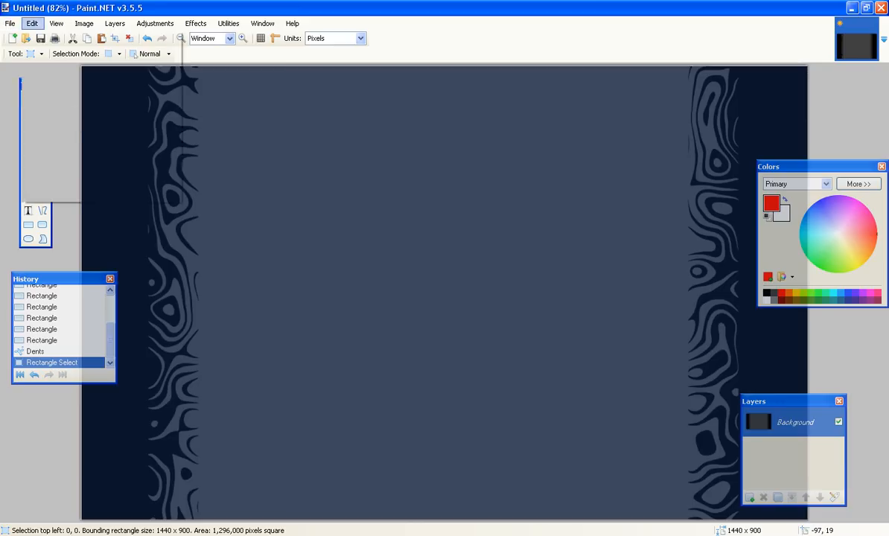
click(32, 23)
click(52, 82)
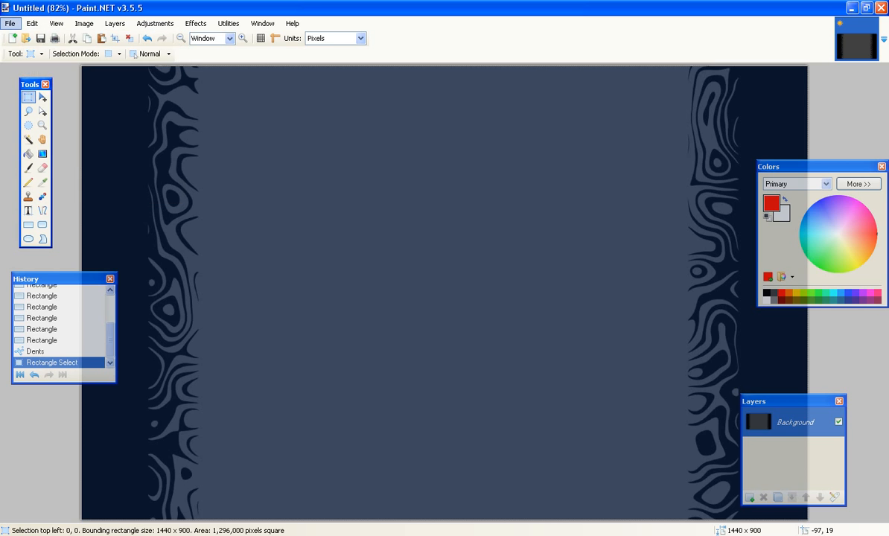
Create a new 1440 x 900 pixel image and paste the copied background into it.
click(10, 24)
click(32, 36)
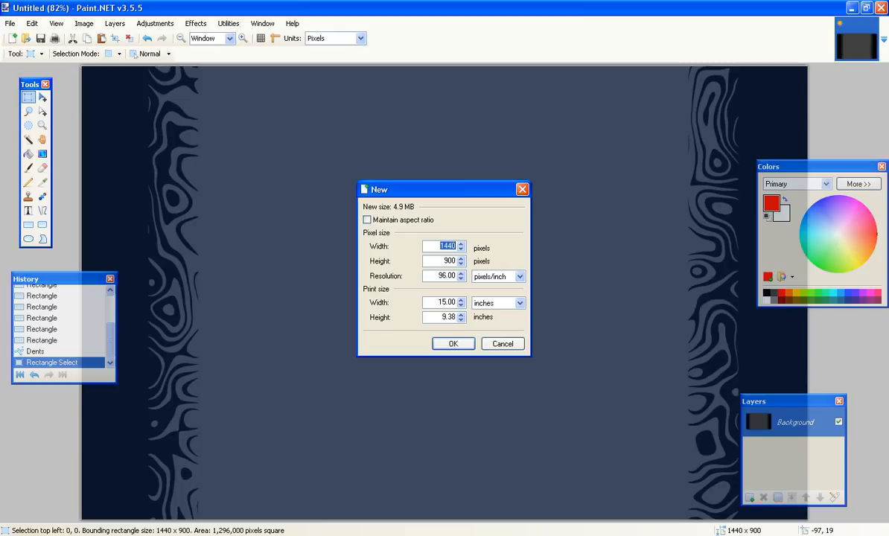
click(453, 344)
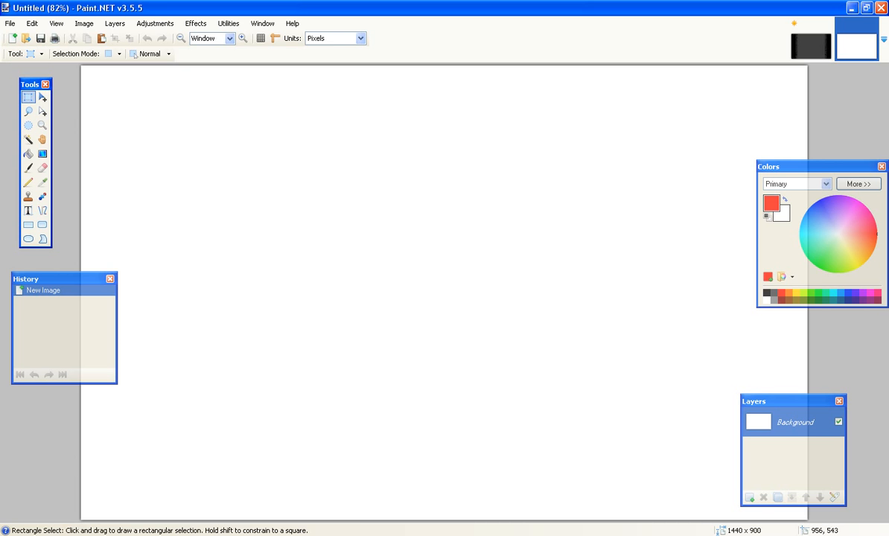
click(32, 24)
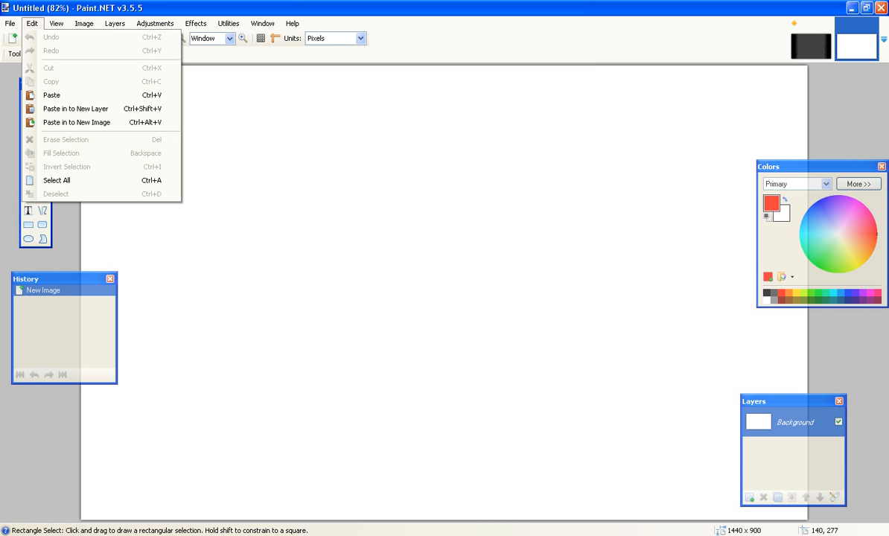
click(74, 95)
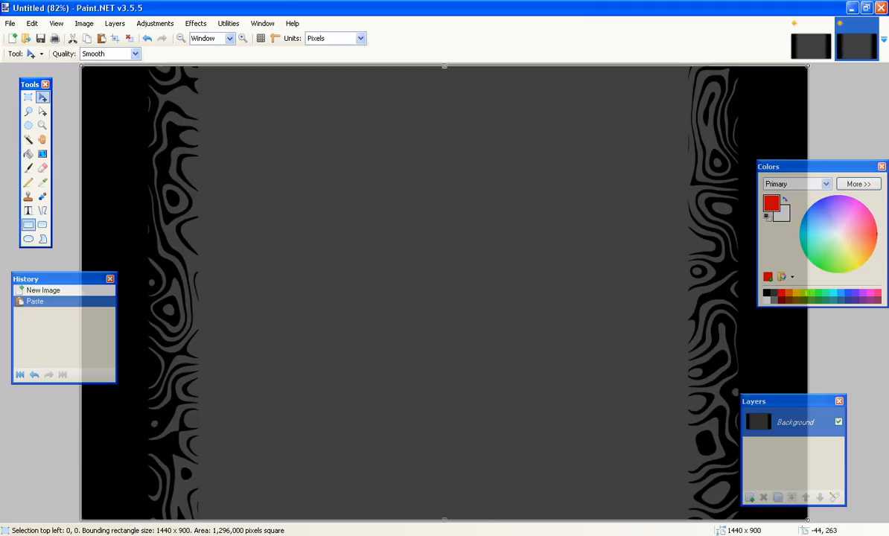
Commit the pasted pixels and select the left border strip, about 234 x 900 pixels.
click(28, 224)
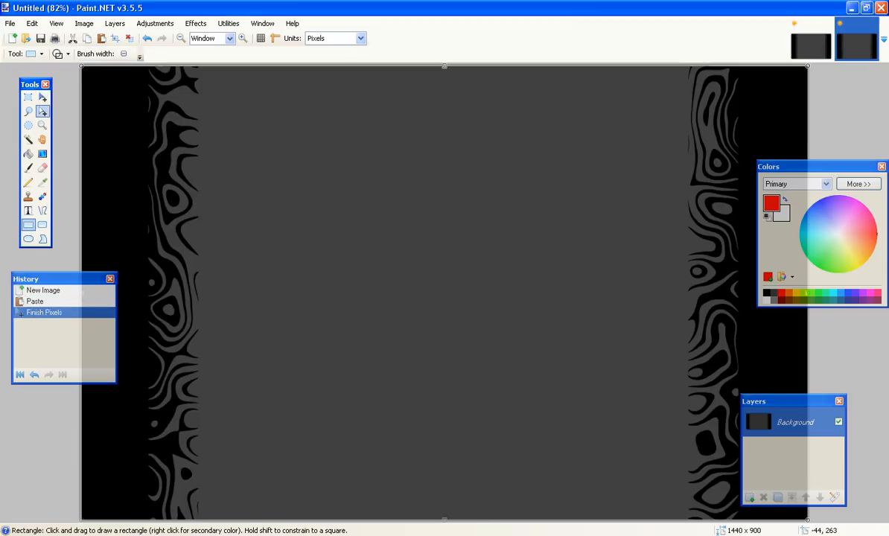
click(27, 97)
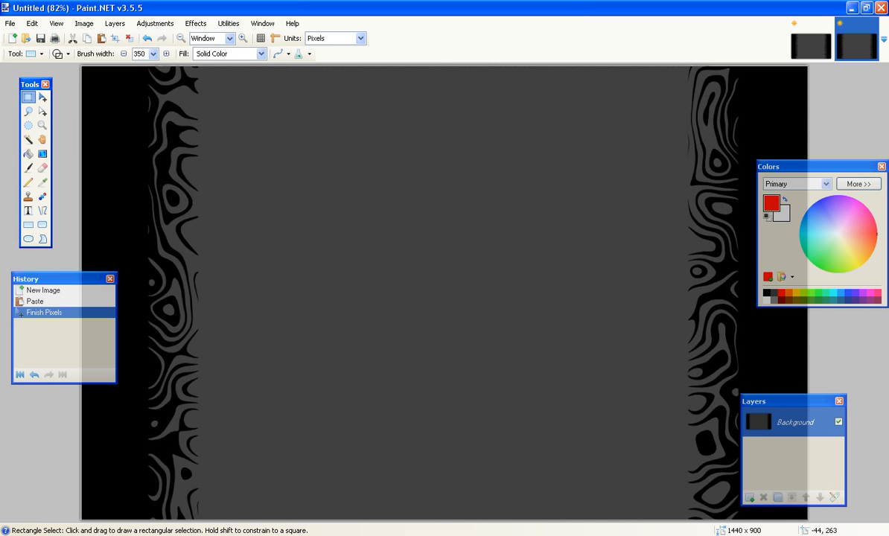
drag(79, 64, 199, 526)
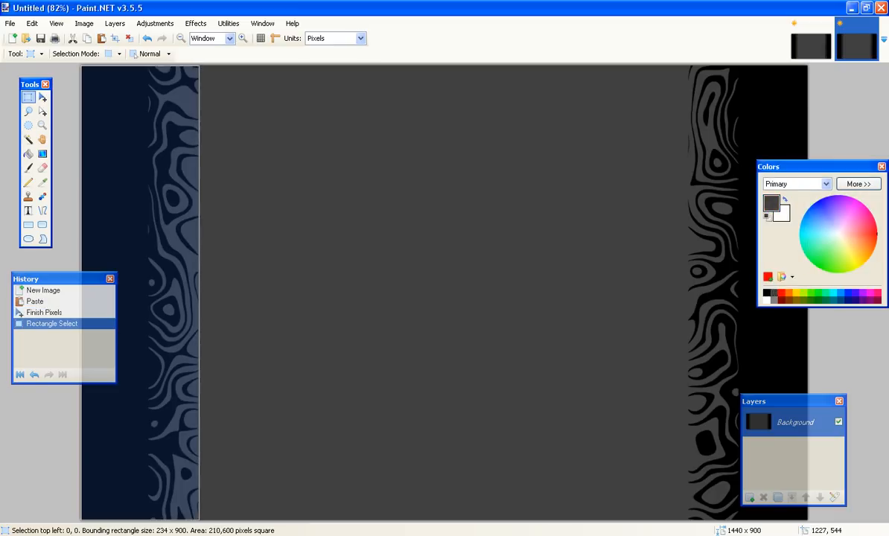
Pick dark grey and fill the left strip with a top-to-bottom gradient.
click(775, 293)
click(42, 154)
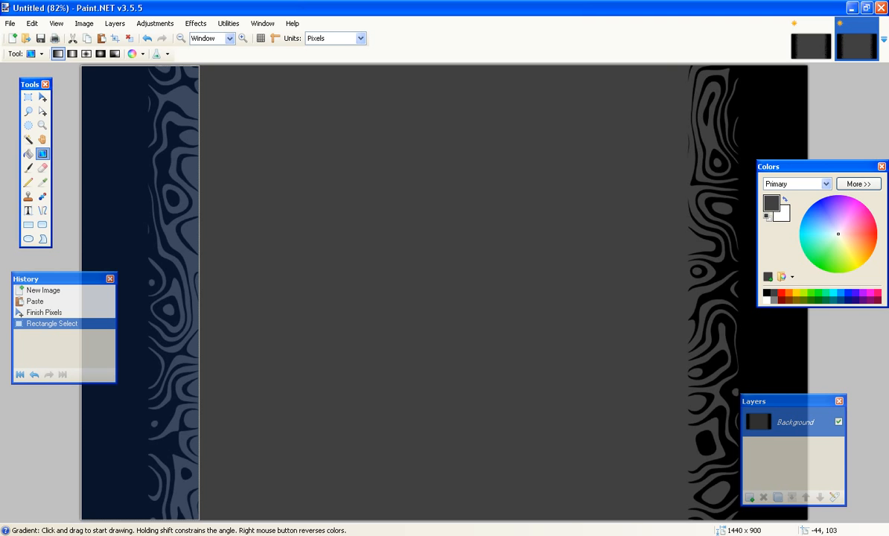
click(122, 80)
drag(121, 80, 124, 535)
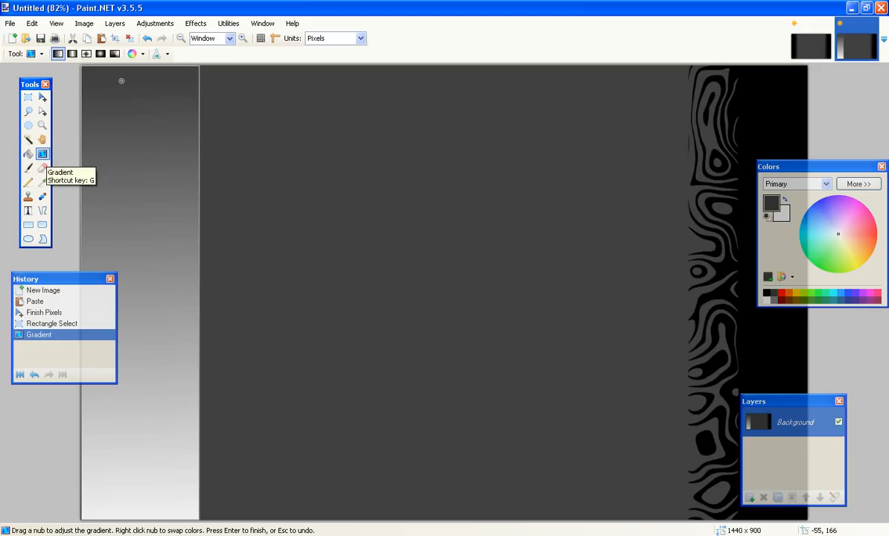
Render Clouds in the left strip with scale 124.
click(196, 23)
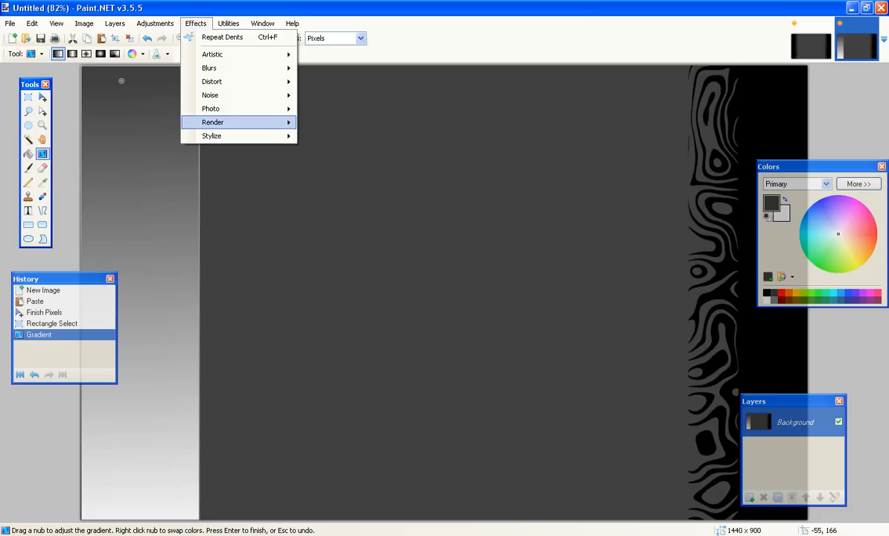
mouse_move(213, 123)
key(Return)
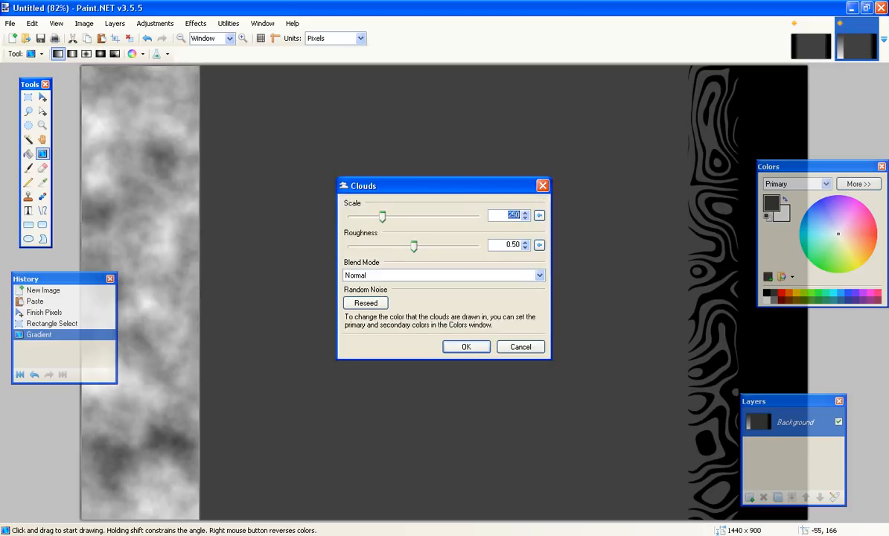
text(124)
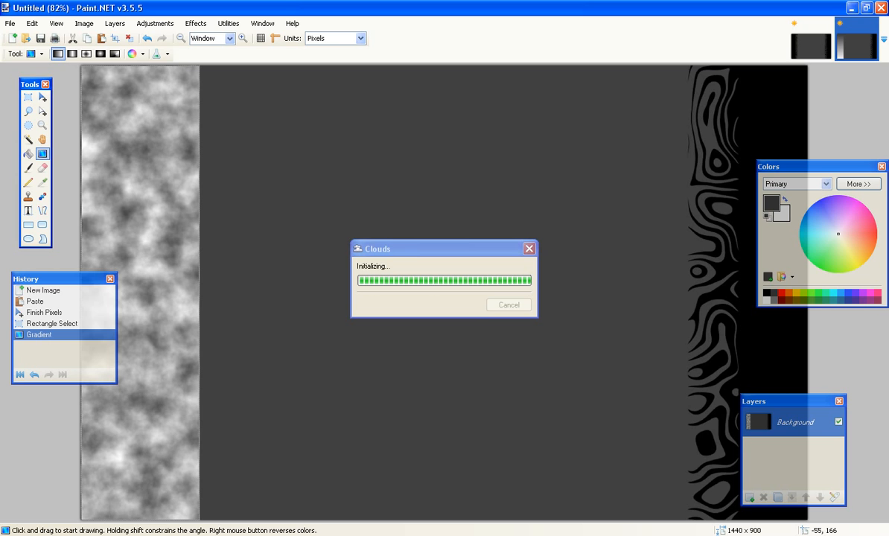
Try drawing a gradient over the right border, then undo it.
drag(810, 66, 716, 470)
click(32, 24)
click(50, 37)
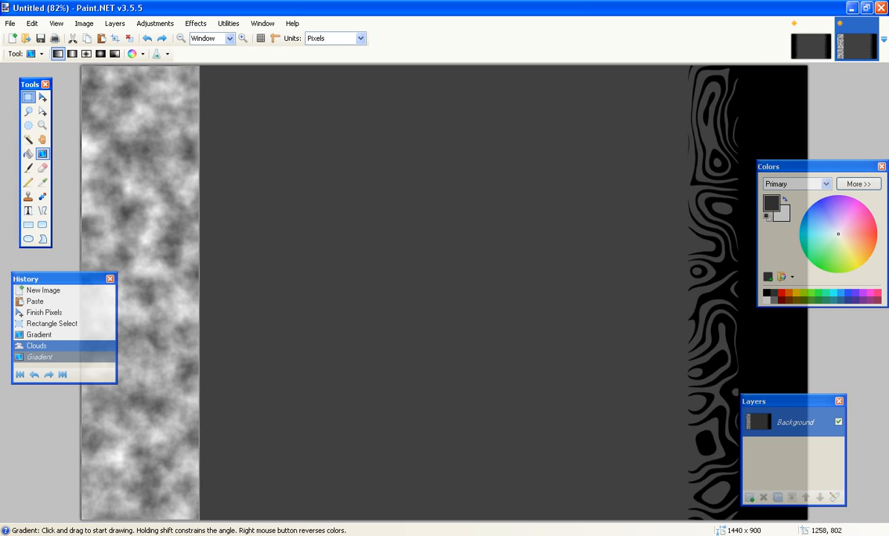
Select the right border strip, about 242 x 900 pixels.
click(29, 98)
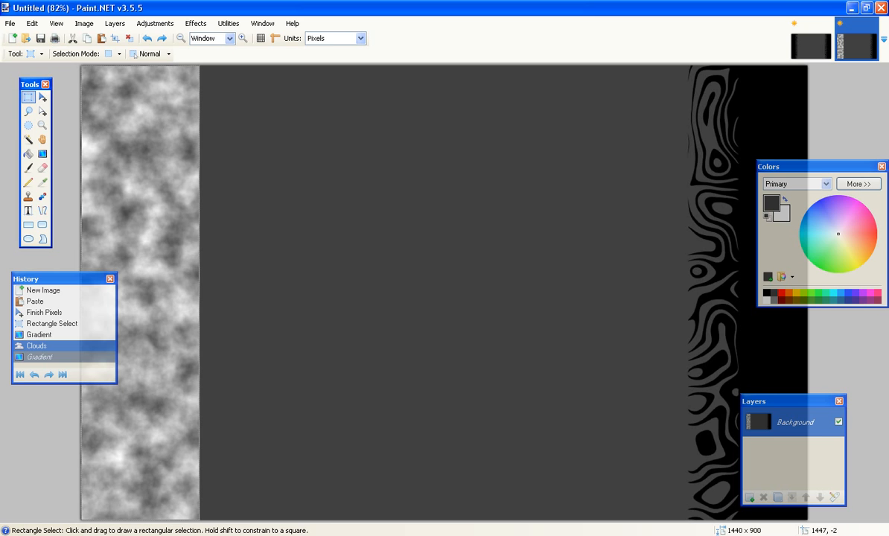
drag(811, 64, 689, 525)
drag(689, 526, 686, 526)
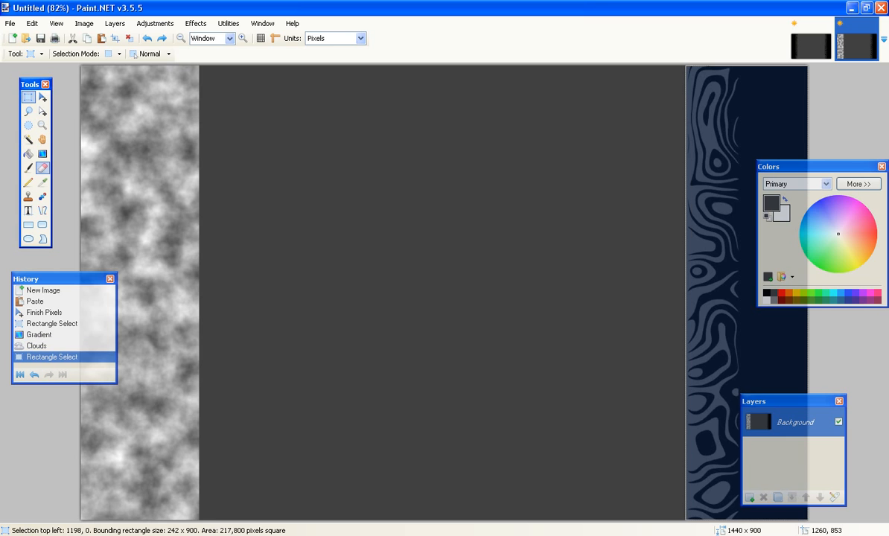
Fill the right strip with a top-to-bottom gradient and render Clouds over it at scale 124.
click(42, 153)
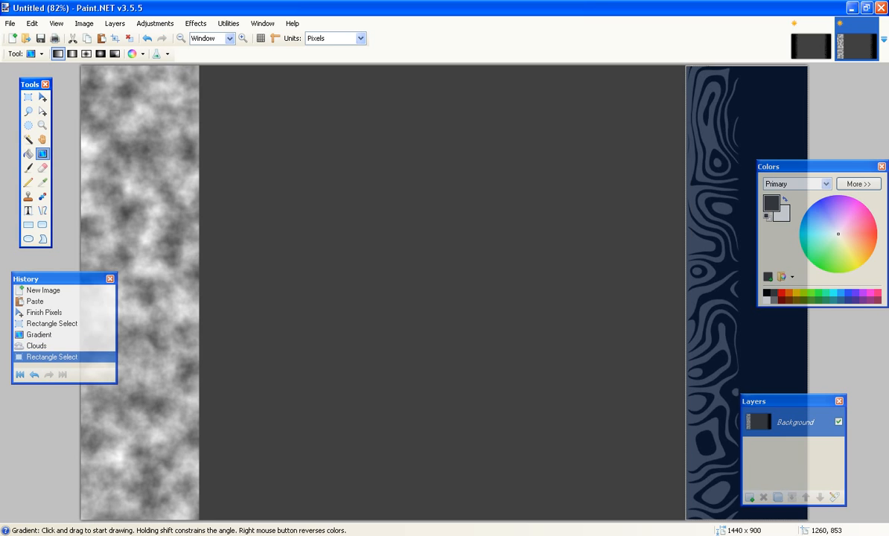
drag(718, 95, 720, 535)
click(196, 23)
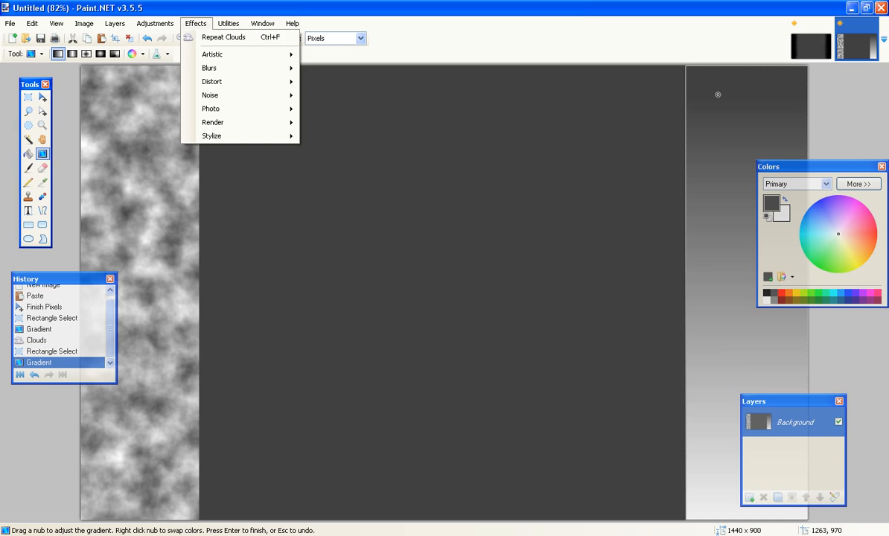
mouse_move(224, 122)
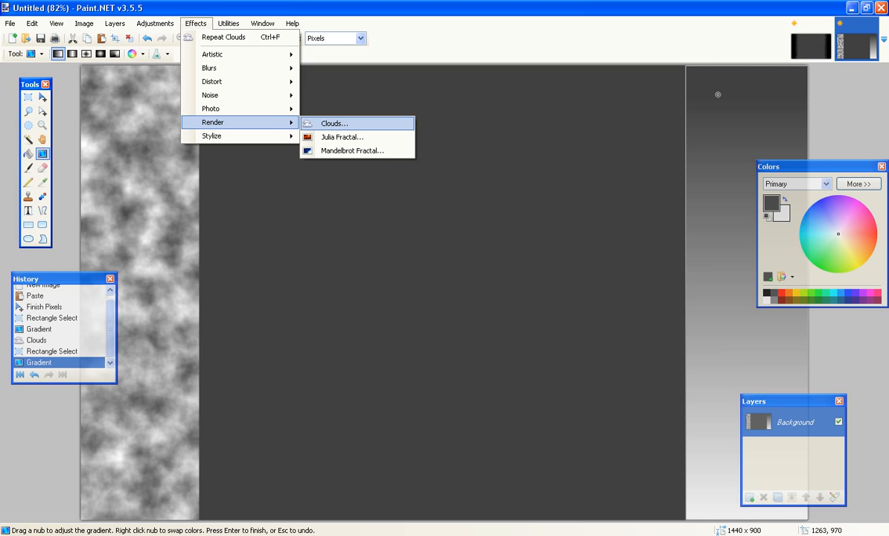
click(350, 123)
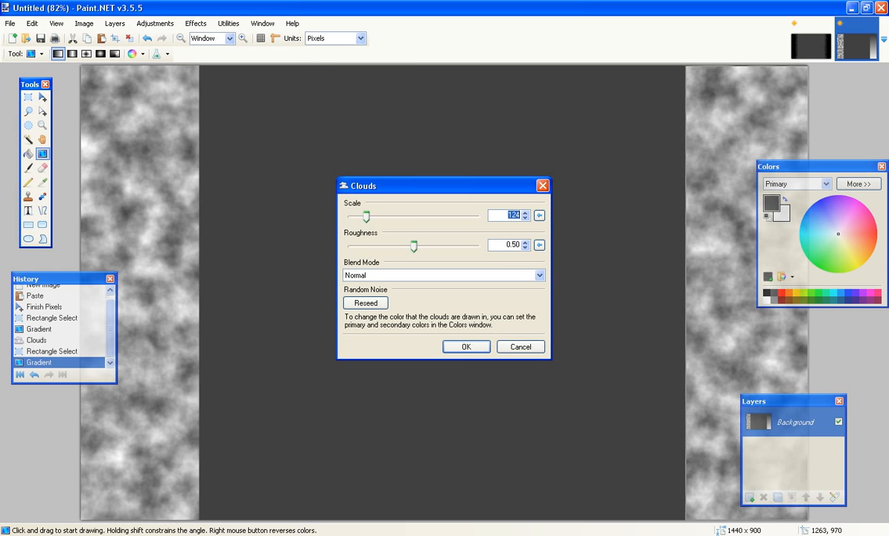
click(466, 347)
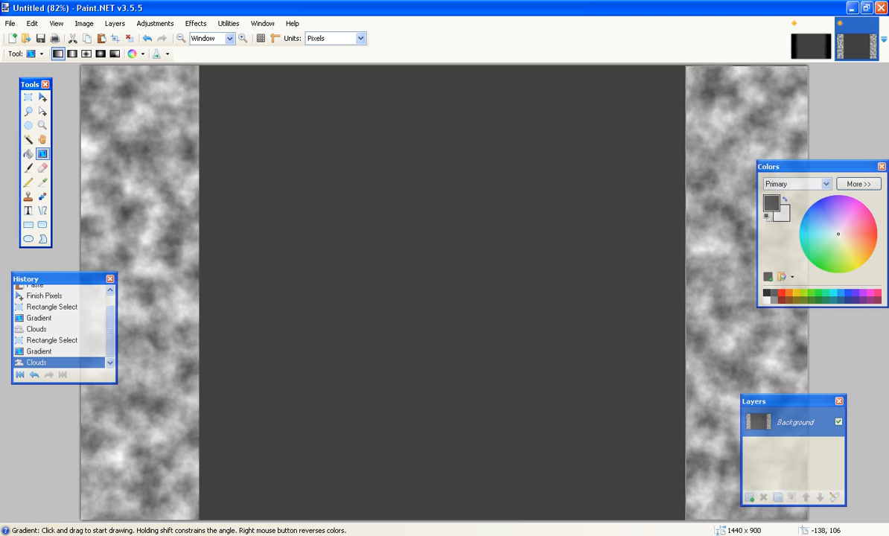
Select the central area, about 962 x 900 pixels, and fill it with a red top-to-bottom gradient.
key(s)
drag(199, 66, 685, 529)
key(g)
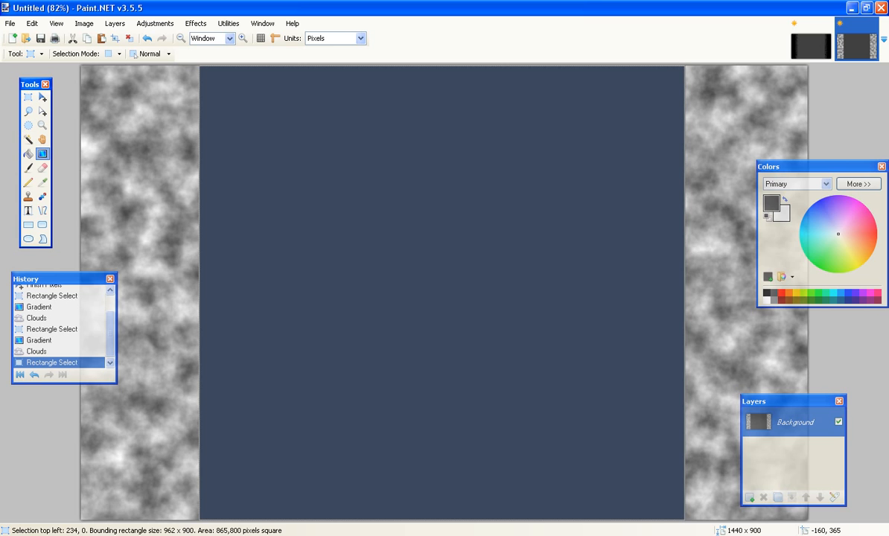
click(782, 292)
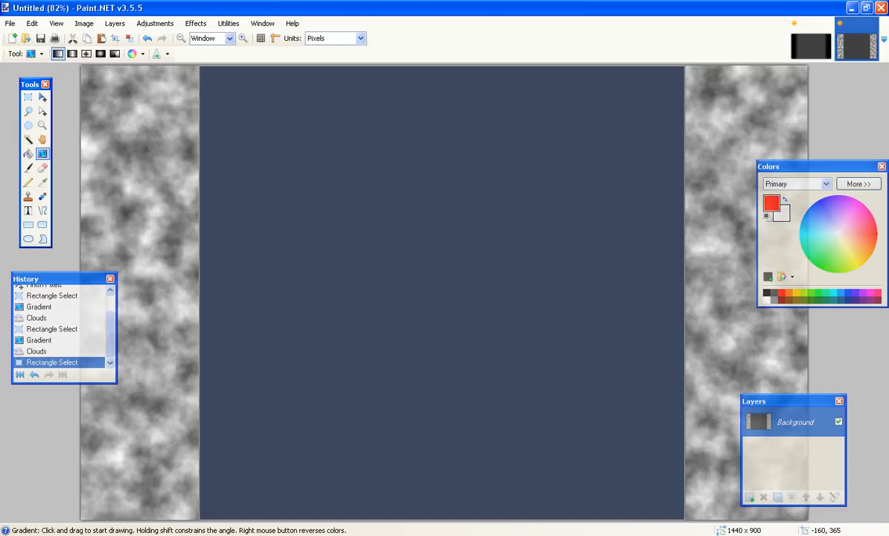
drag(435, 81, 421, 535)
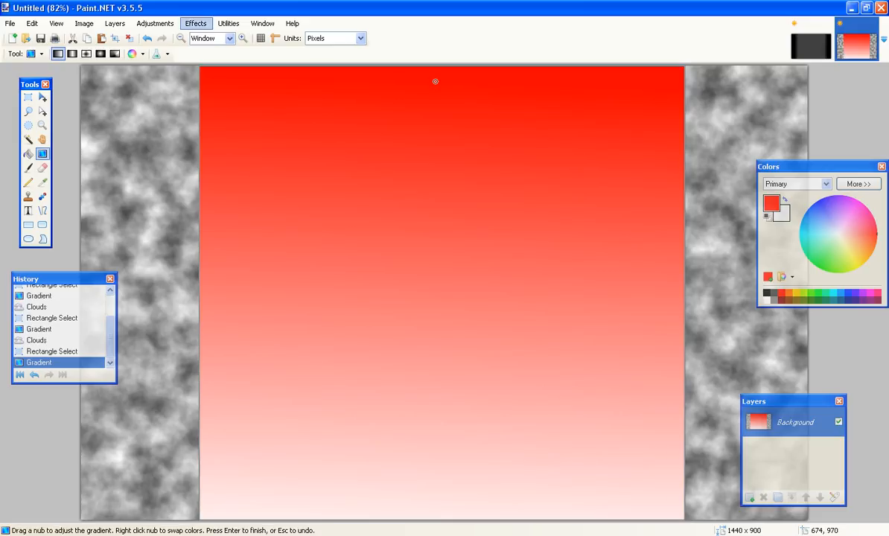
Render a Julia Fractal over the central area with factor 9.47 and zoom 7.19.
click(196, 23)
mouse_move(216, 122)
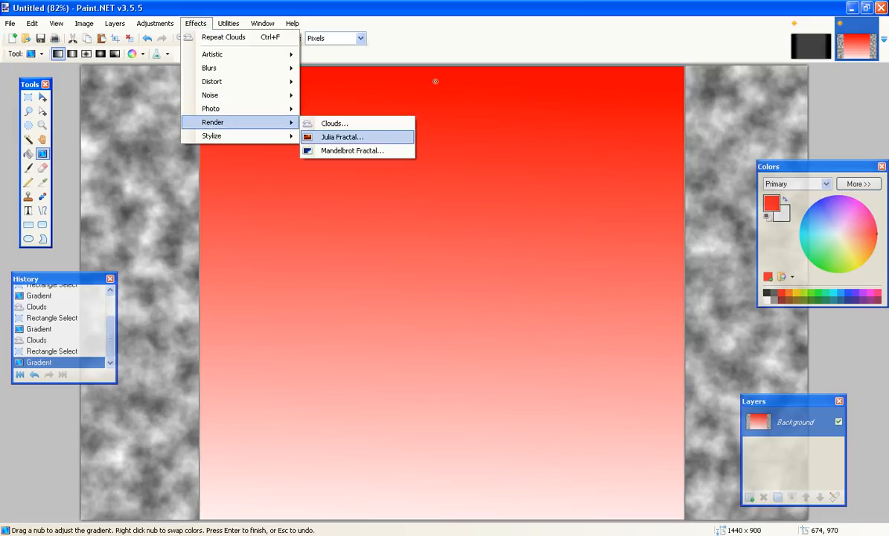
click(343, 138)
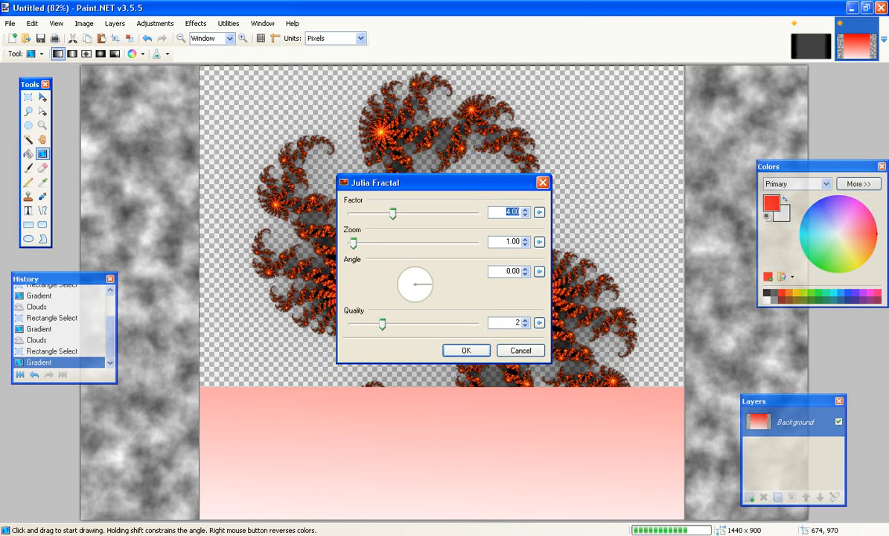
drag(354, 244, 369, 244)
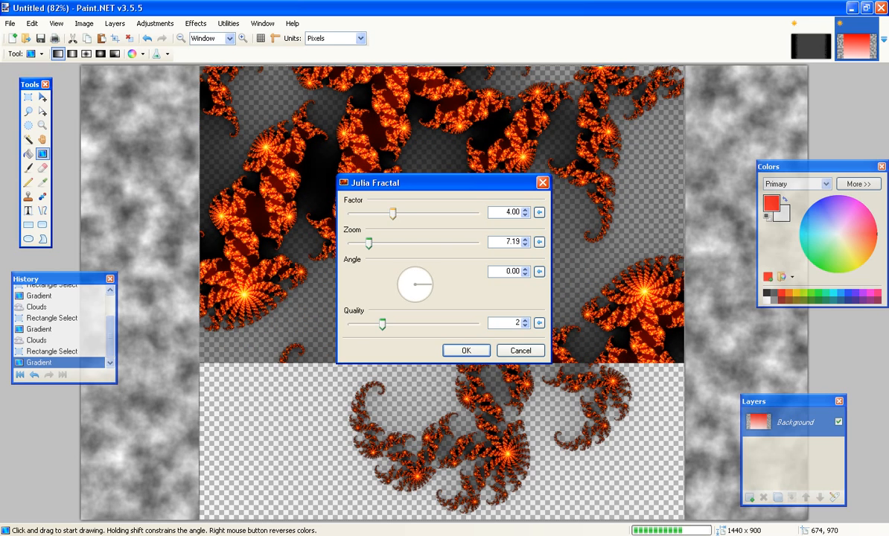
drag(392, 214, 469, 214)
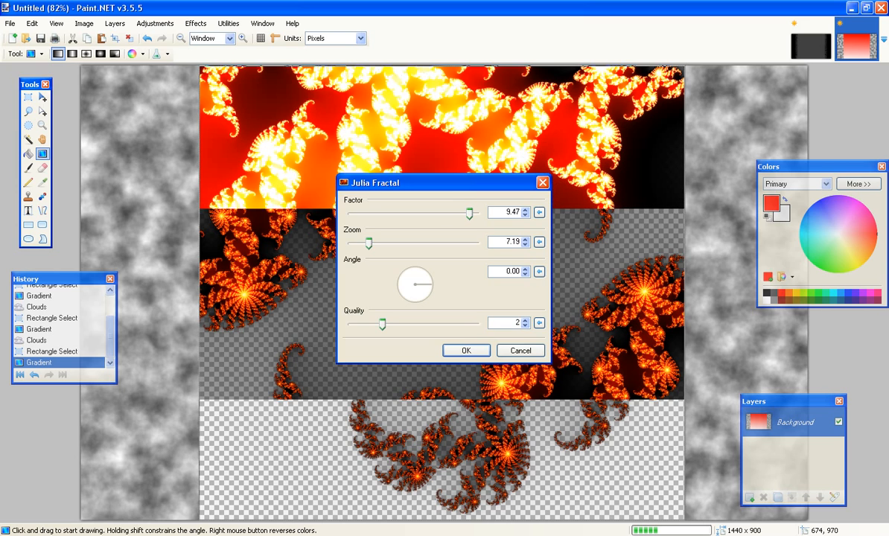
key(Return)
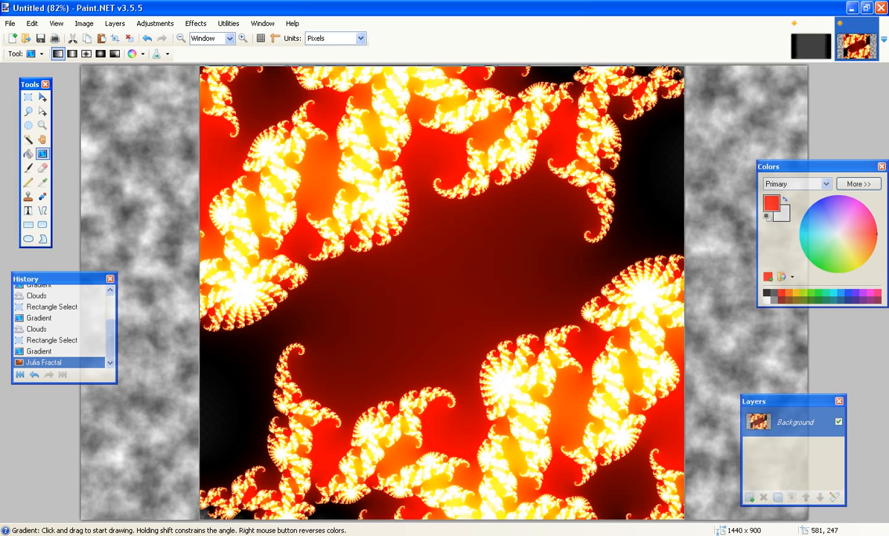
Switch to the web browser showing the YouTube channel page.
key(alt+Tab)
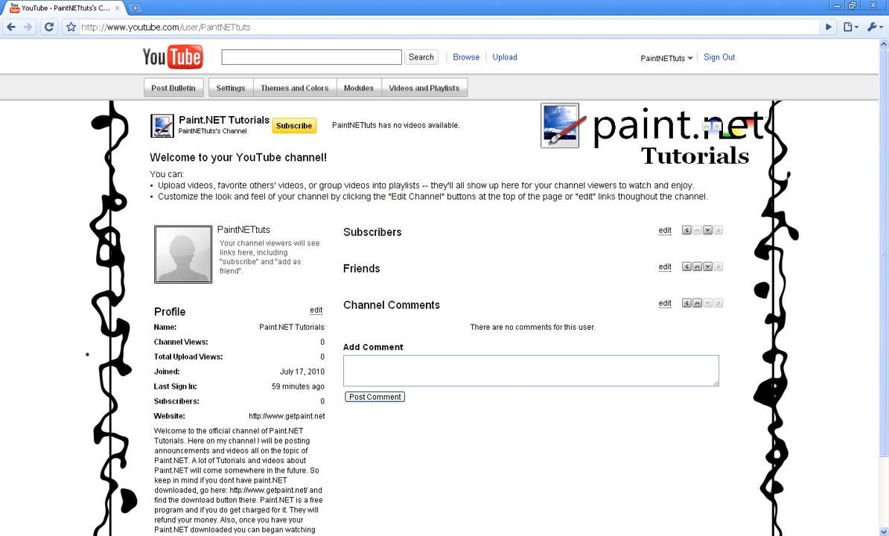